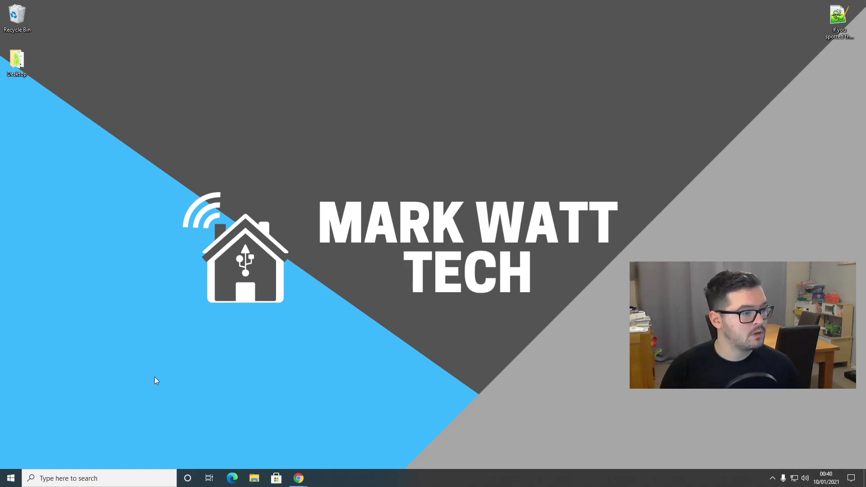
Step: Launch Command Prompt via 'cmd', then run 'cd desktop' and 'ssh > ssh' to make the empty ssh file
left_click(11, 478)
type("cmd")
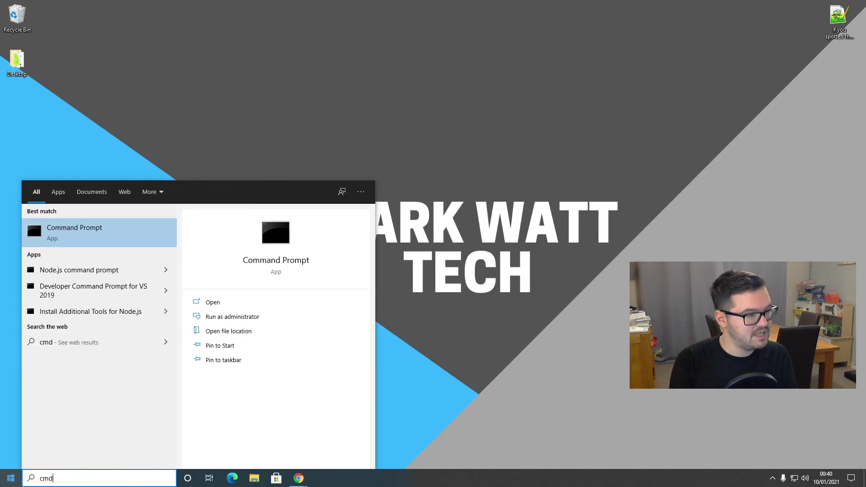
key("Return")
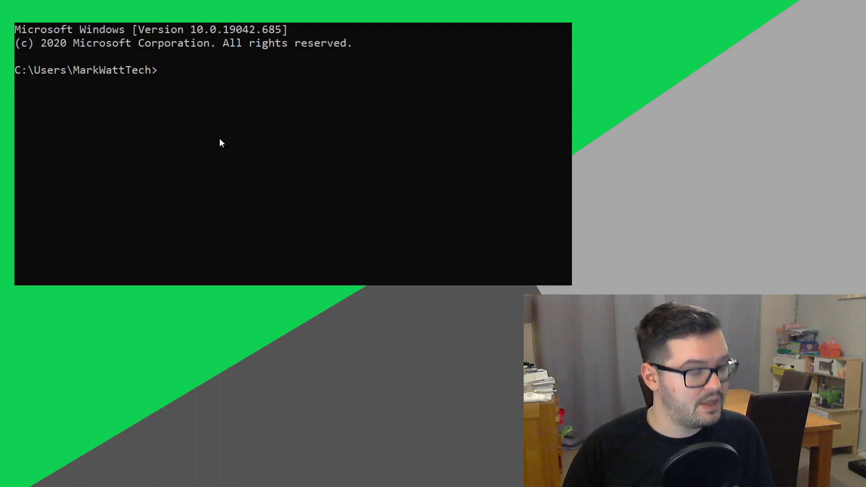
type("cd ")
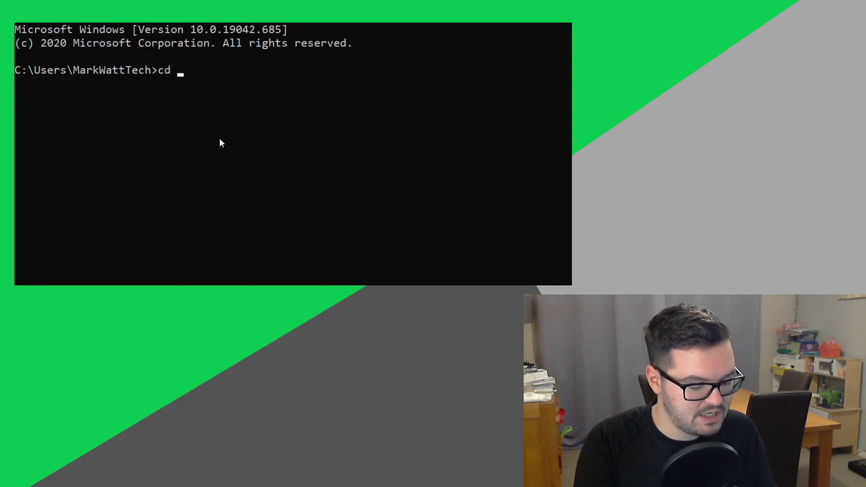
type("desktop")
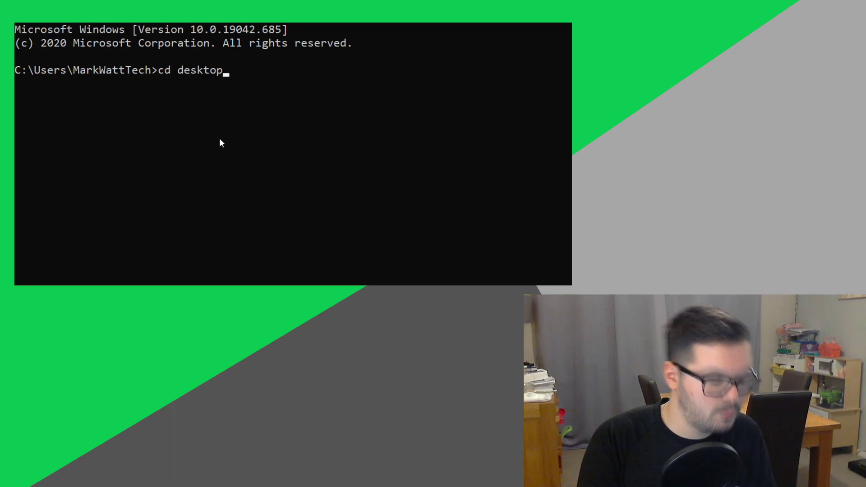
key("Return")
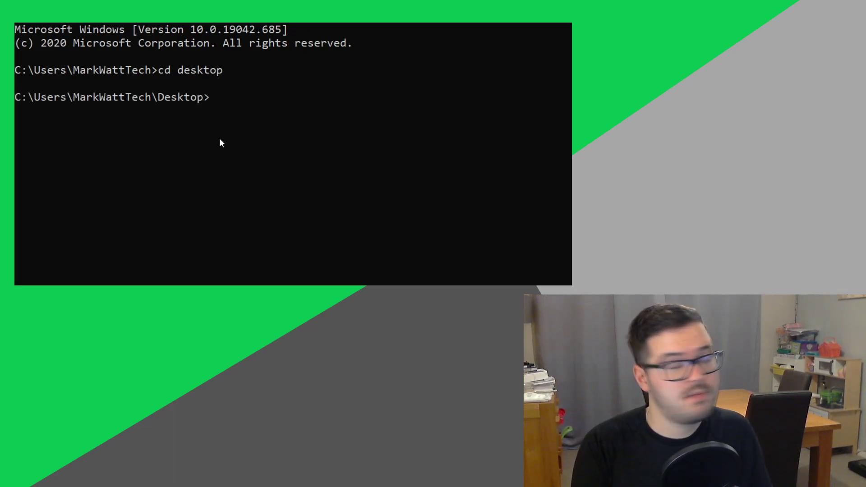
type("ss")
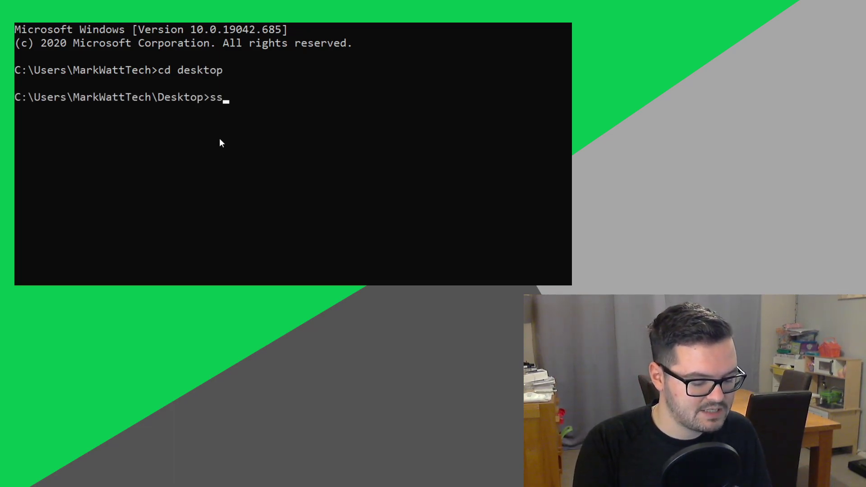
type("h > ssh")
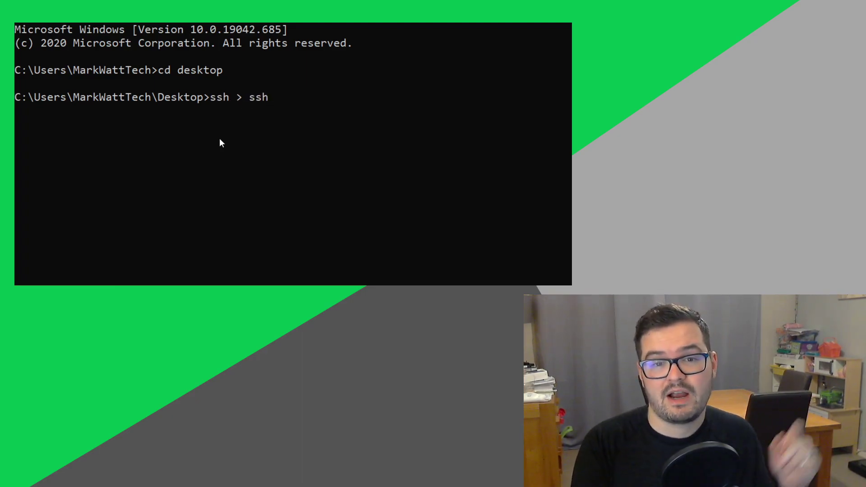
key("Return")
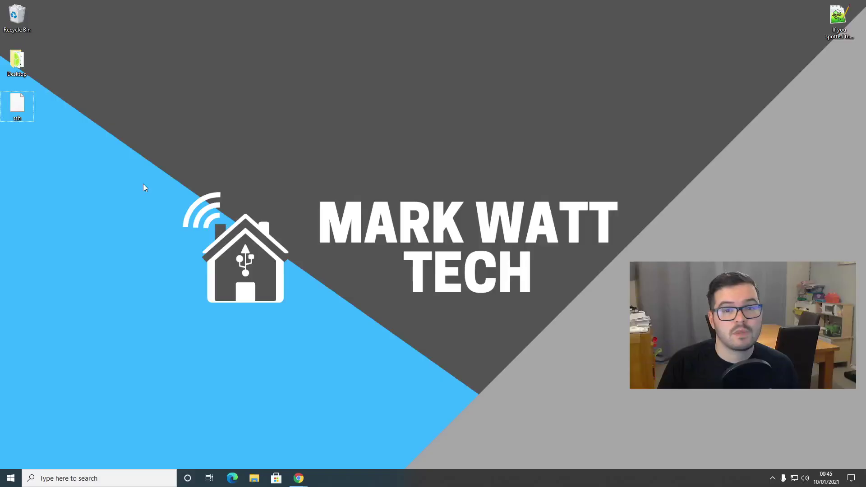
Step: Move the ssh file icon on the desktop and download the Raspberry Pi 4 64-bit Home Assistant OS image
left_click_drag(21, 113, 158, 202)
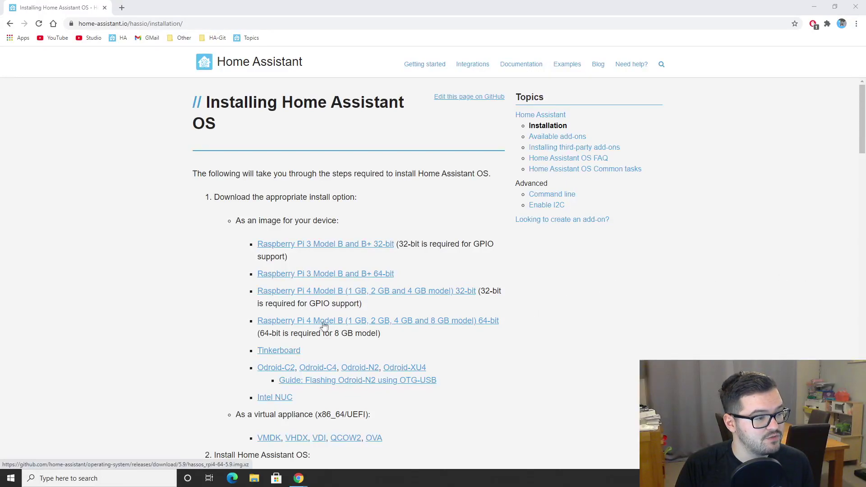
left_click(430, 322)
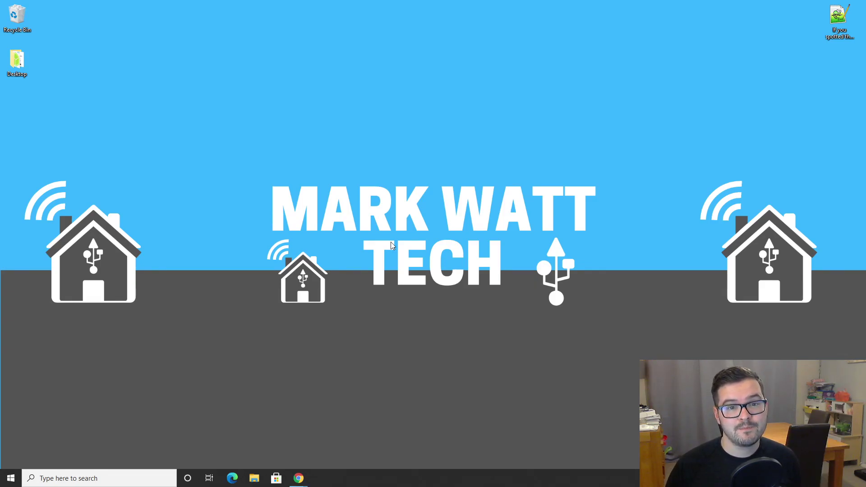
Step: Launch Raspberry Pi Imager and select Raspberry Pi OS (32-bit) with the 63.9 GB disk drive as target
left_click(11, 478)
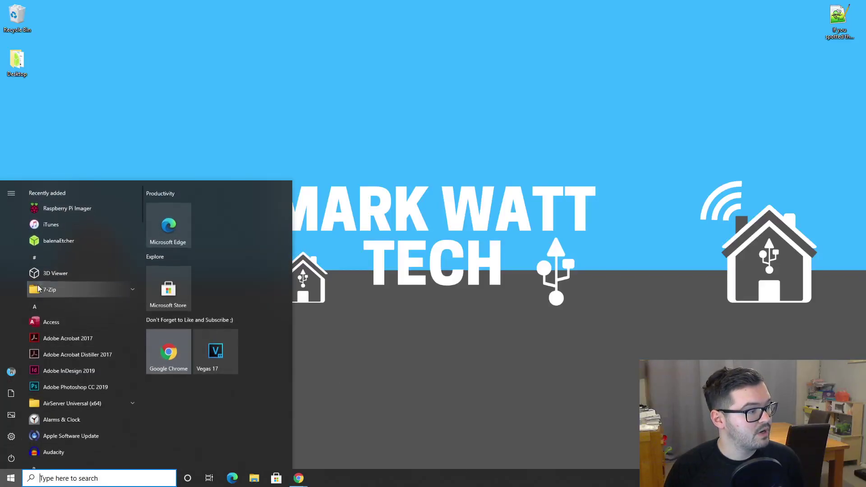
left_click(73, 209)
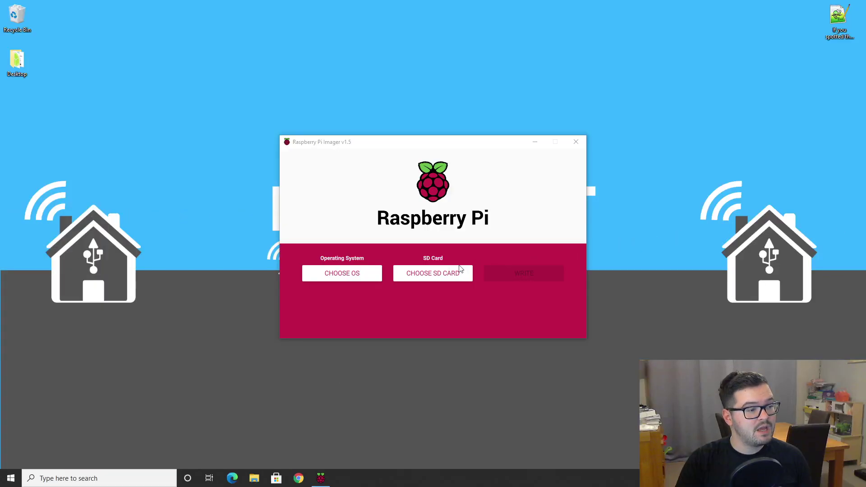
left_click(351, 276)
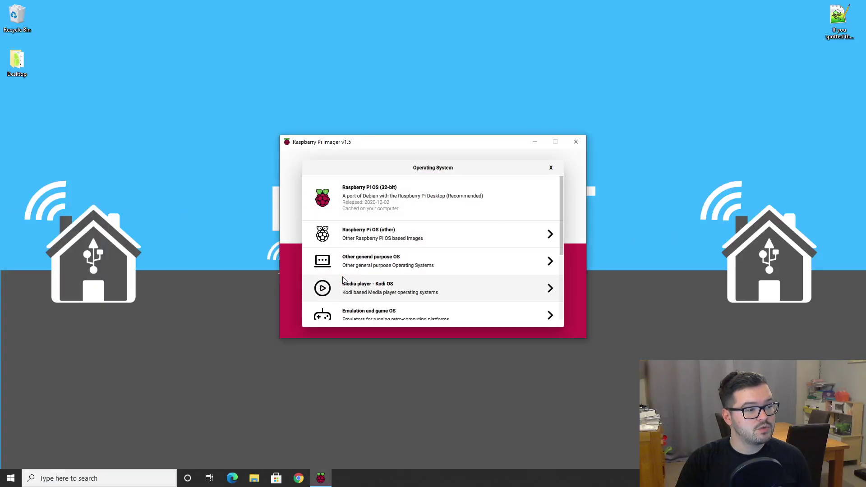
left_click(425, 203)
left_click(441, 277)
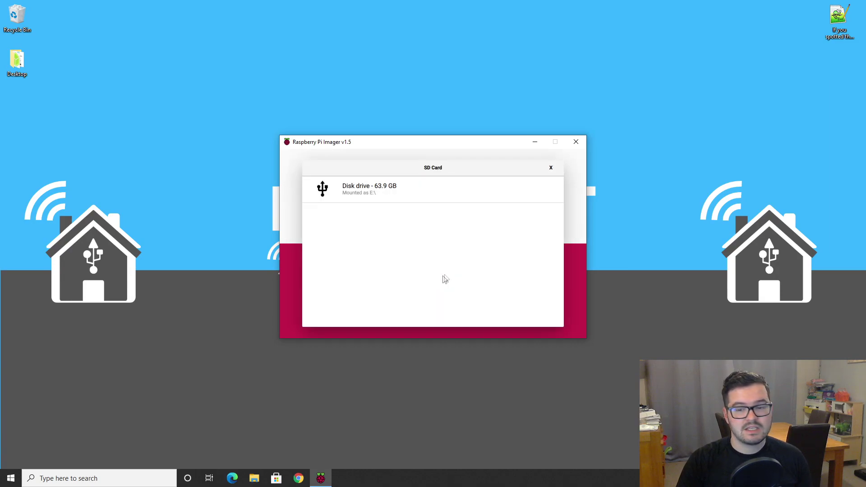
left_click(451, 202)
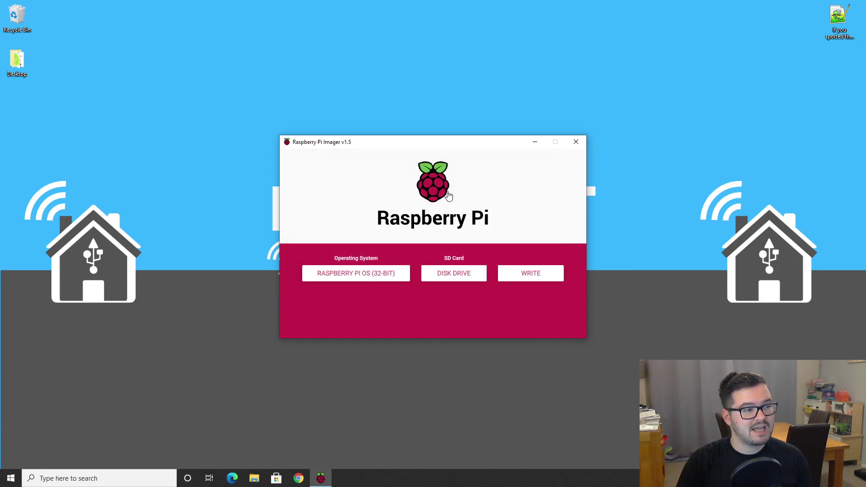
Step: Write the image, confirming the drive erase, and dismiss the Write Successful message
left_click(518, 274)
left_click(446, 271)
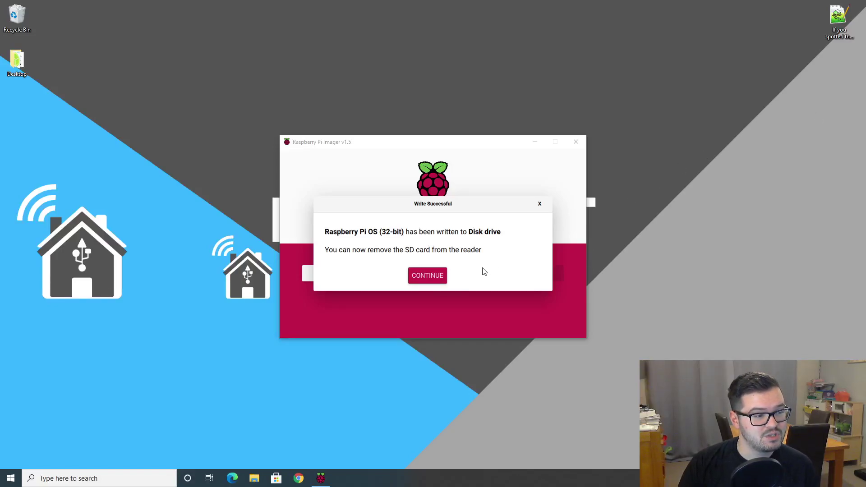
left_click(441, 276)
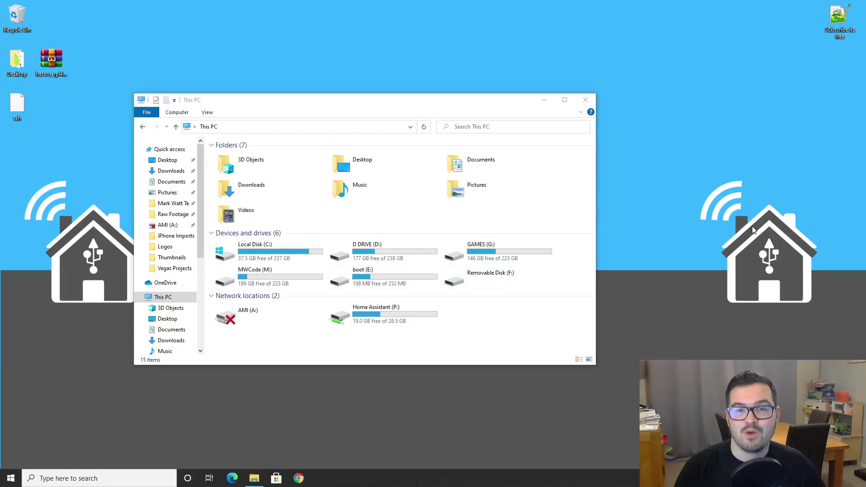
Step: Open boot (E:), drag the desktop ssh file onto it, and close the drive window
double_click(396, 277)
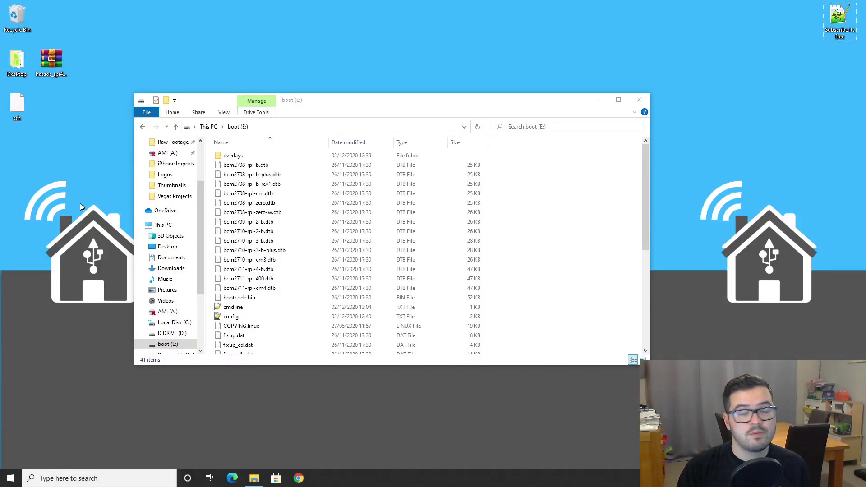
left_click_drag(20, 106, 539, 277)
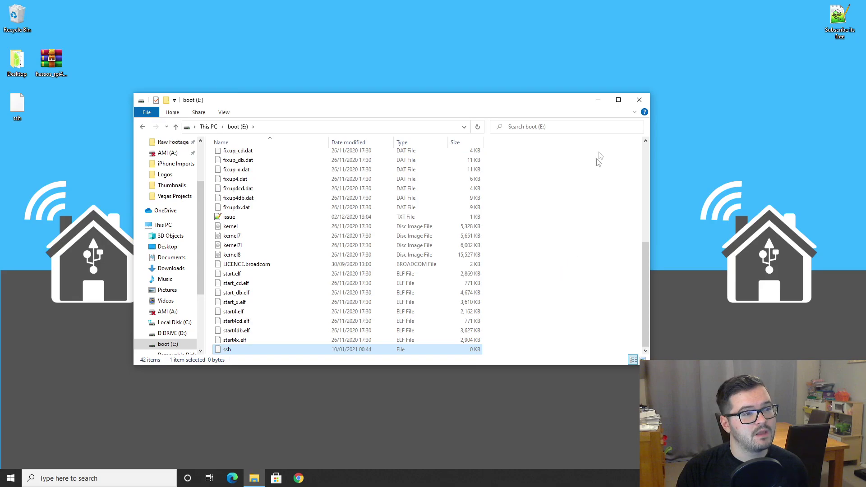
left_click(637, 102)
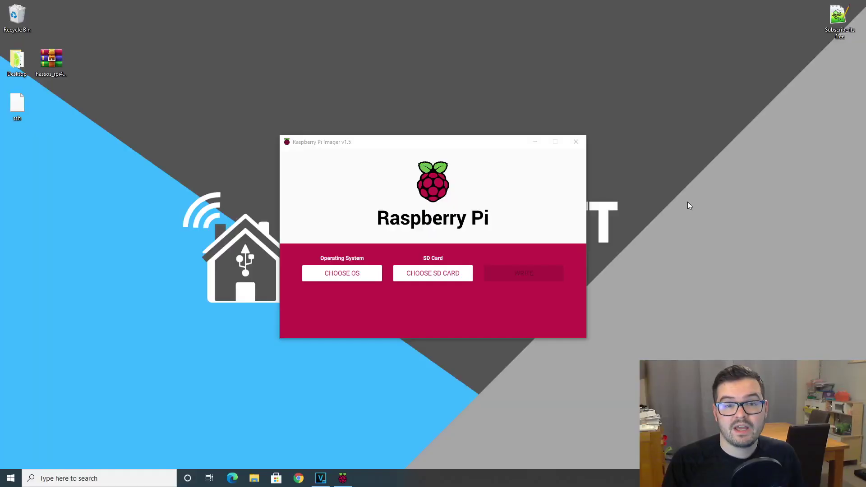
Step: Select the custom image hassos_rpi4-64-5.9.img.xz and the 240.1 GB ASMT disk as target
left_click(371, 277)
scroll(375, 284, "down", 5)
left_click(391, 318)
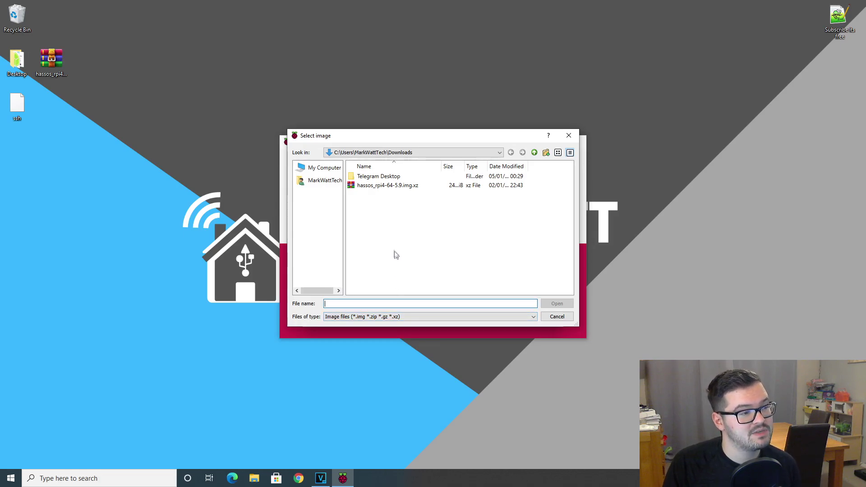
left_click(379, 185)
left_click(555, 304)
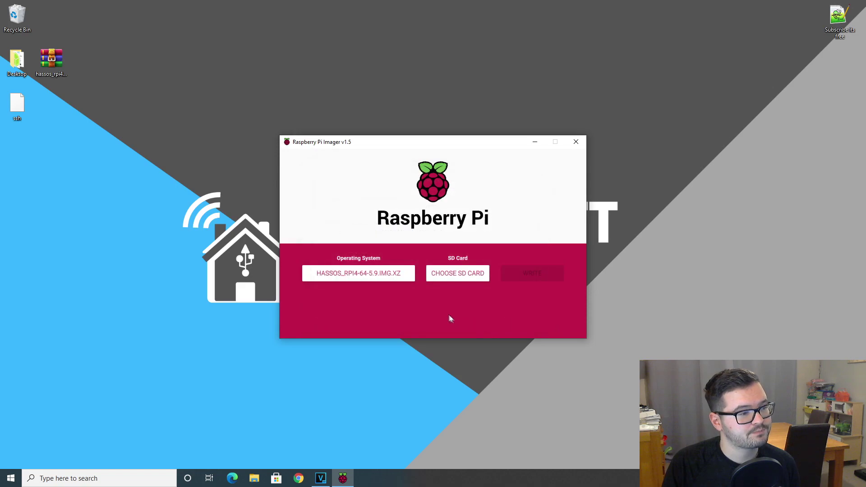
left_click(445, 280)
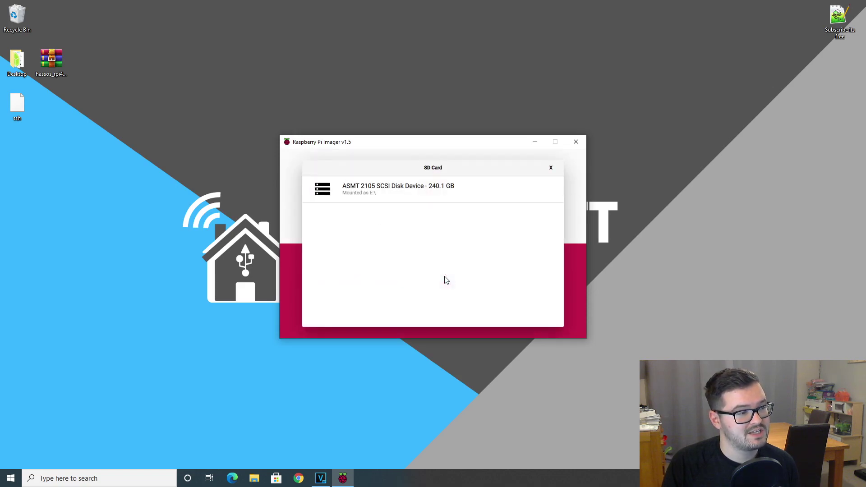
left_click(391, 202)
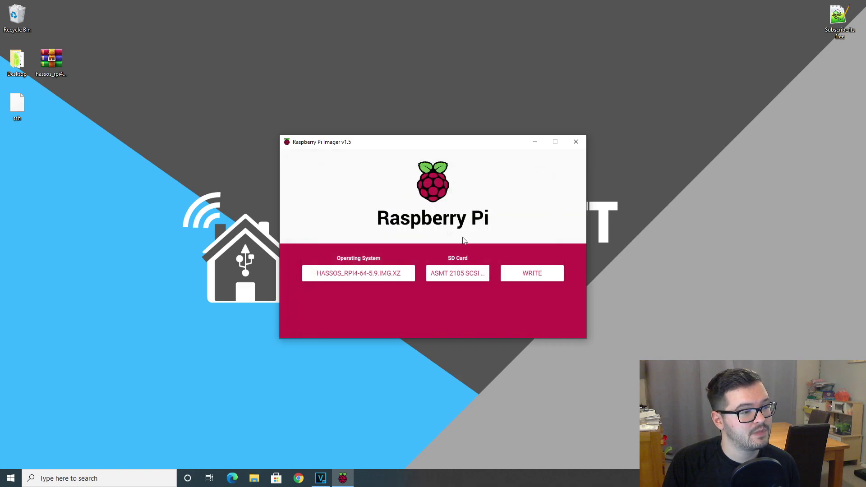
Step: Write the image to the ASMT disk, confirming the erase, and dismiss the success notice
left_click(517, 276)
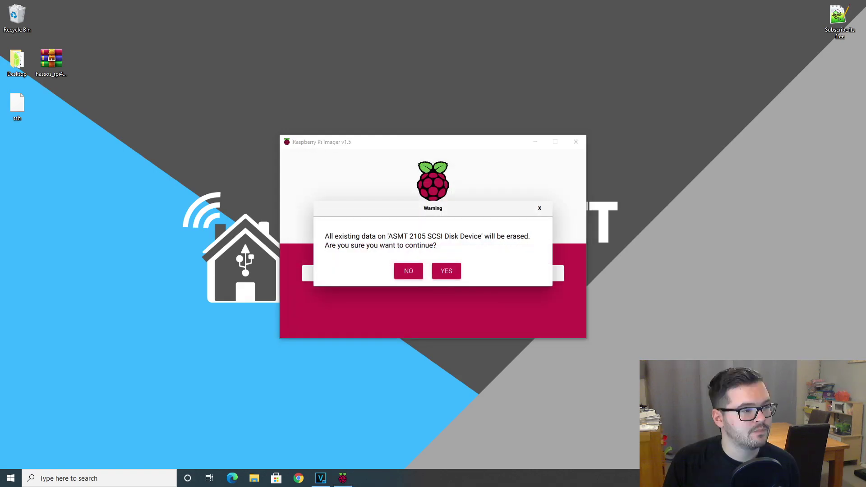
left_click(444, 273)
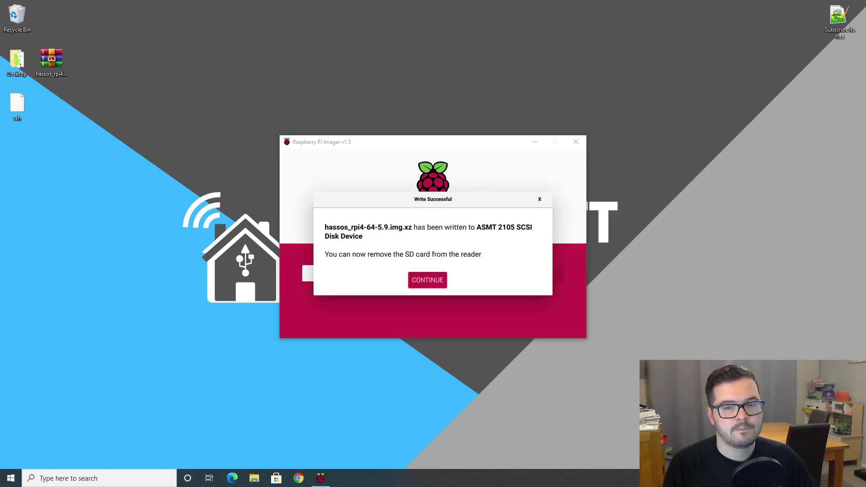
left_click(429, 281)
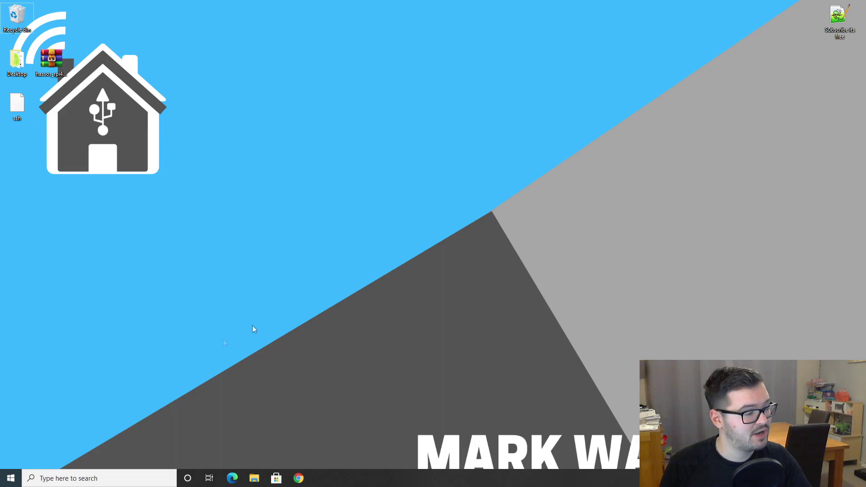
Step: Launch MobaXterm and open a new SSH session with remote host raspberrypi.local
left_click(11, 478)
type("mo")
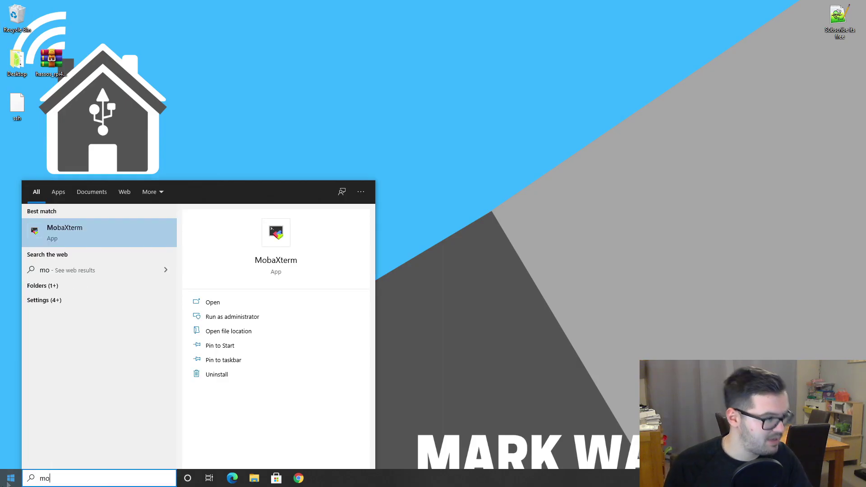
key("Return")
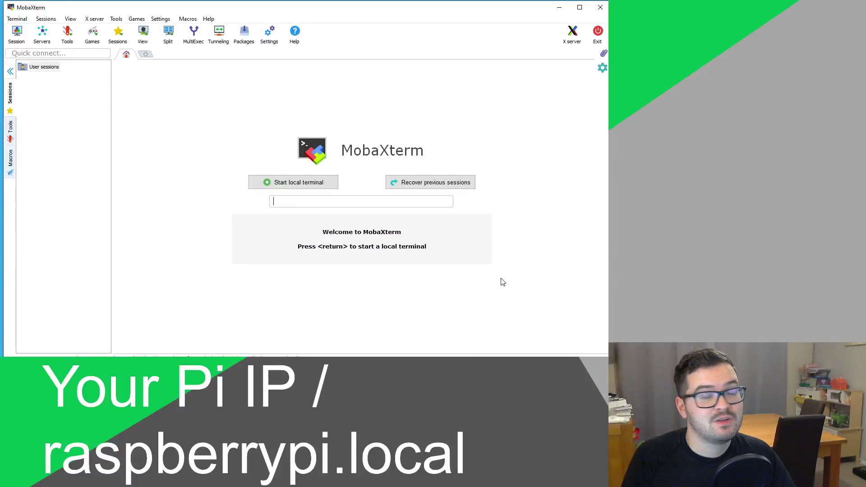
left_click(46, 18)
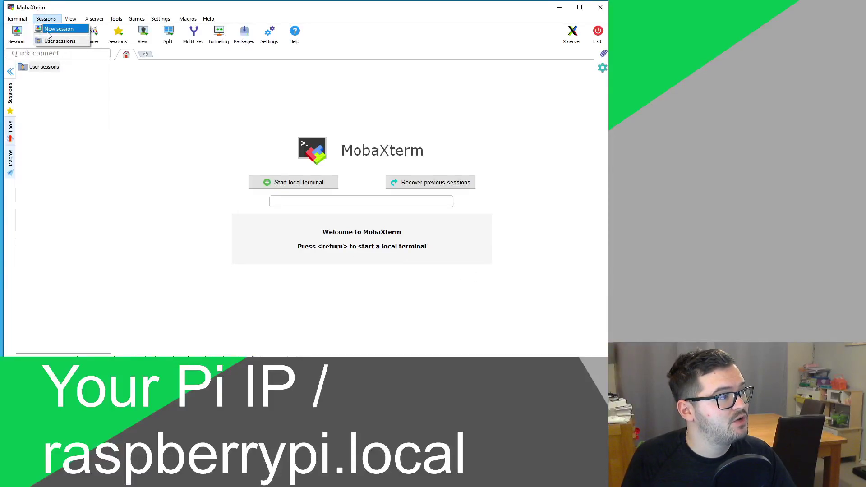
left_click(50, 27)
left_click(253, 139)
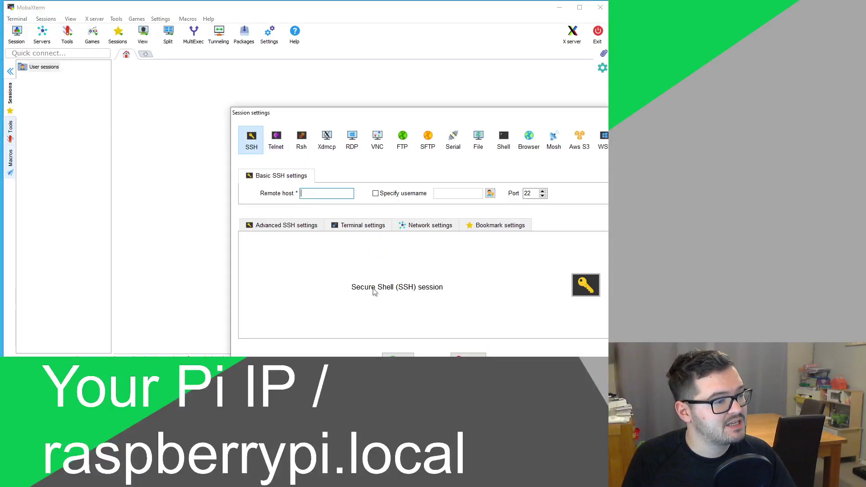
left_click(315, 194)
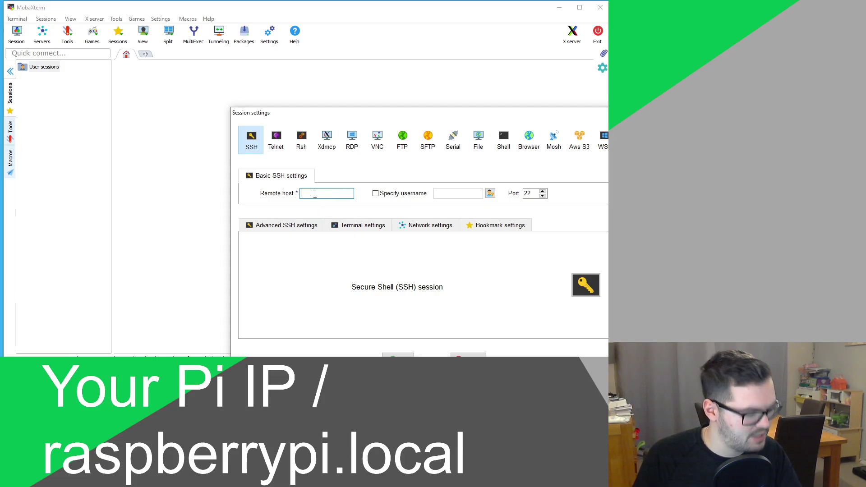
type("raspberrypi.local")
left_click(397, 354)
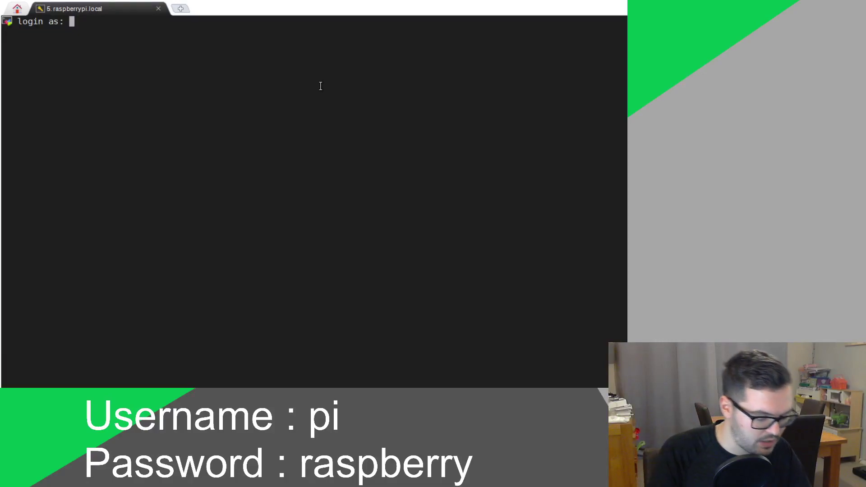
Step: Log in to the Pi as user pi and run the pasted sudo raspi-config command
type("pi")
key("Return")
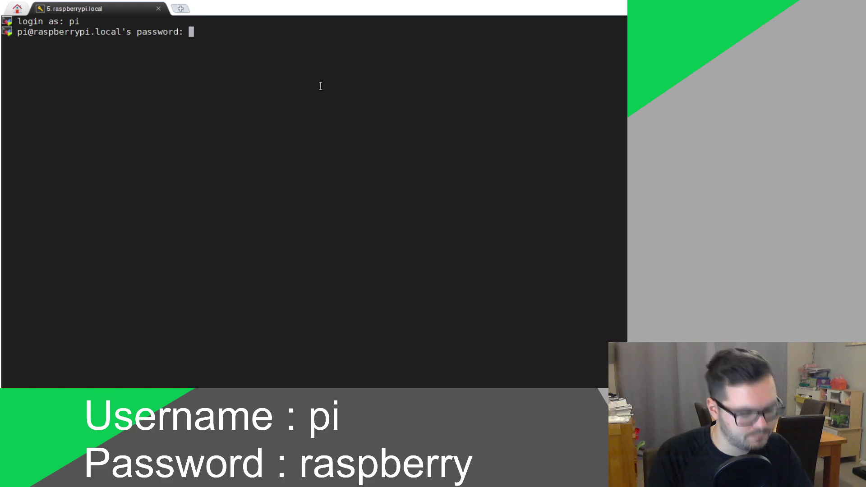
key("Return")
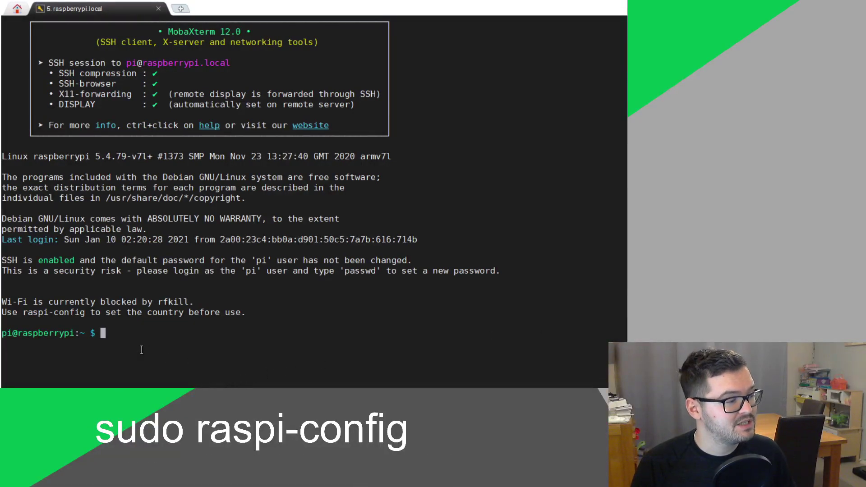
right_click(154, 341)
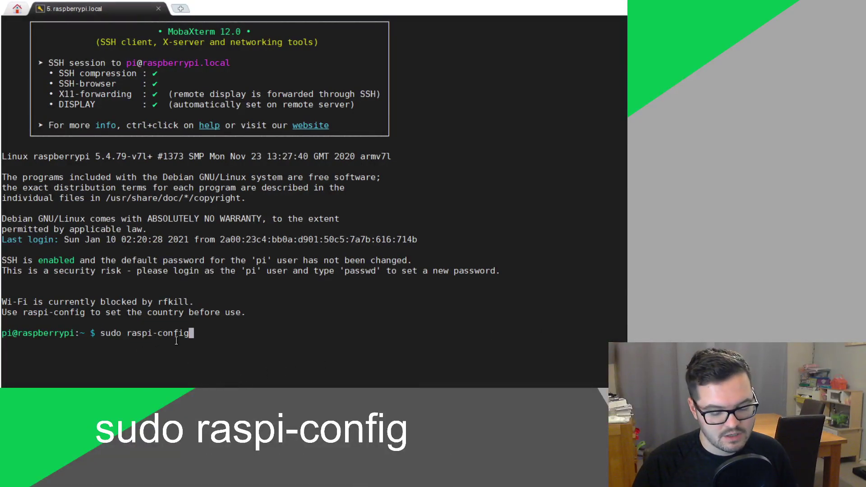
key("Return")
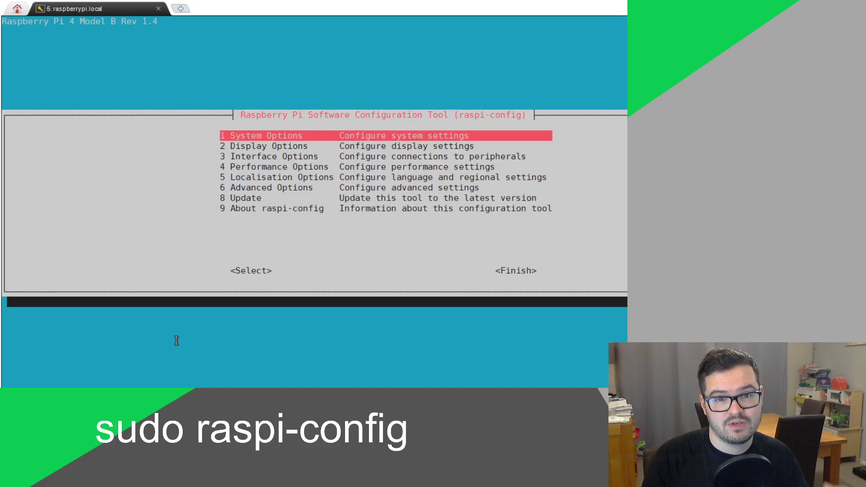
Step: Enable SSH under Interface Options > SSH and acknowledge the SSH enabled notice
key("Down")
key("Down")
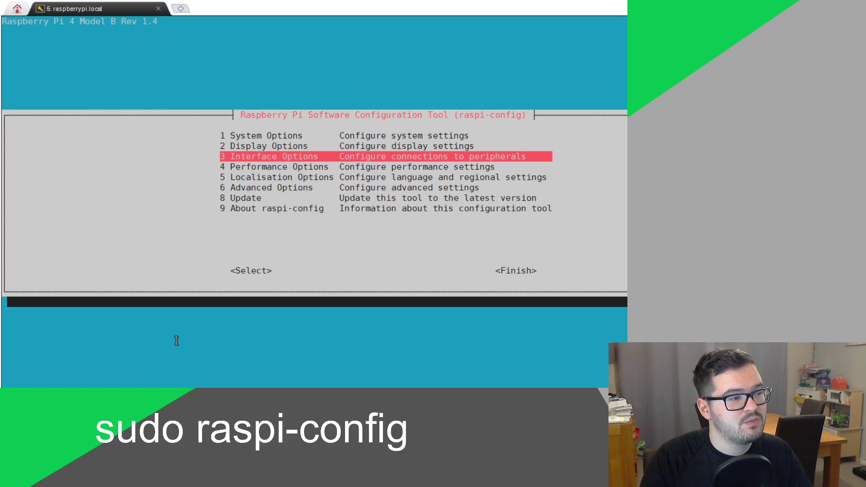
key("Return")
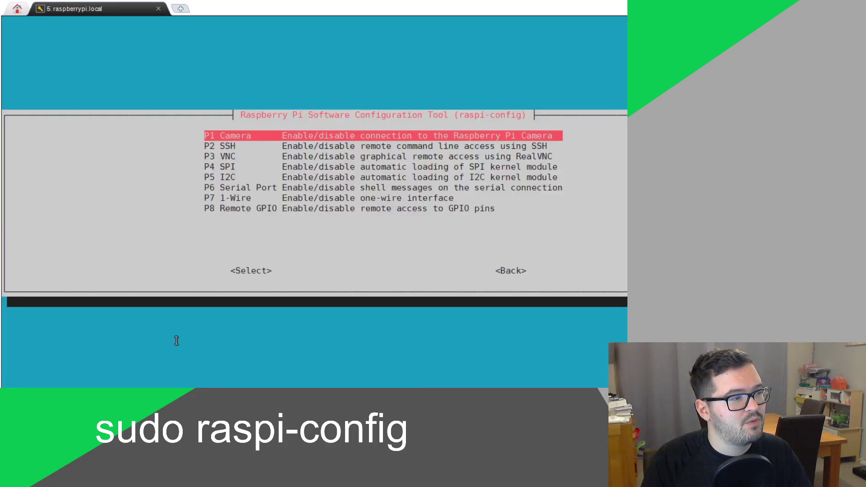
key("Down")
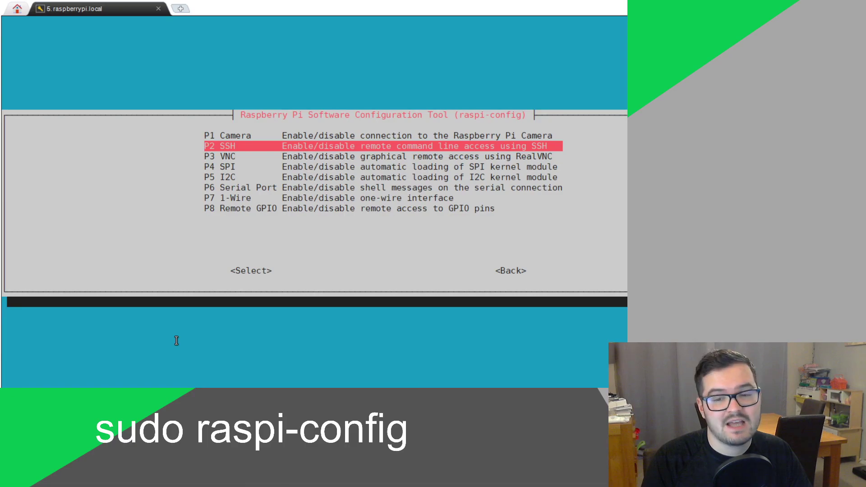
key("Return")
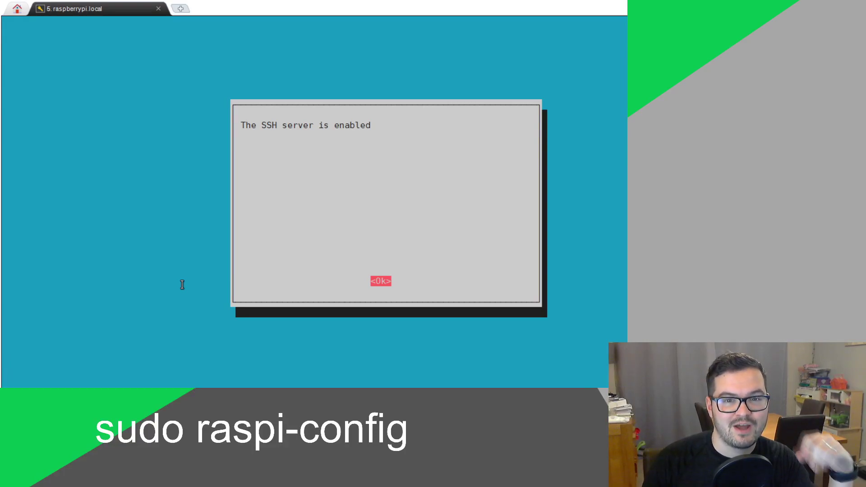
key("Return")
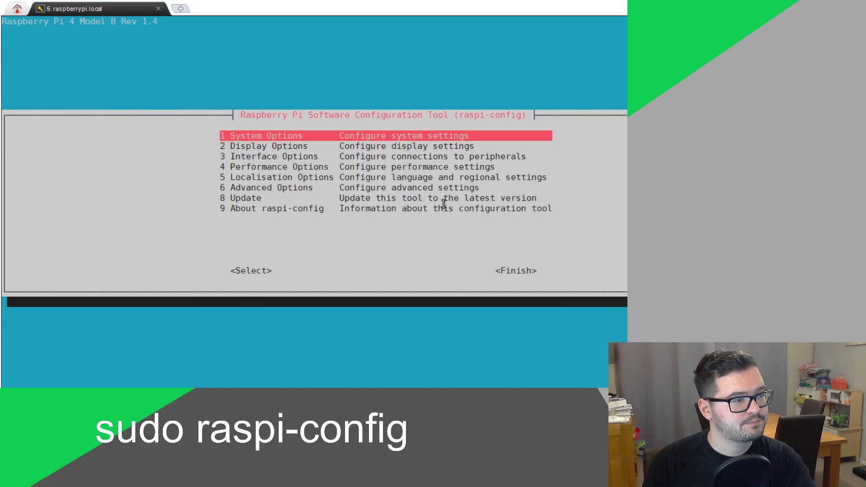
Step: Finish out of raspi-config and paste the nano command for /etc/default/rpi-eeprom-update
key("Down")
key("Down")
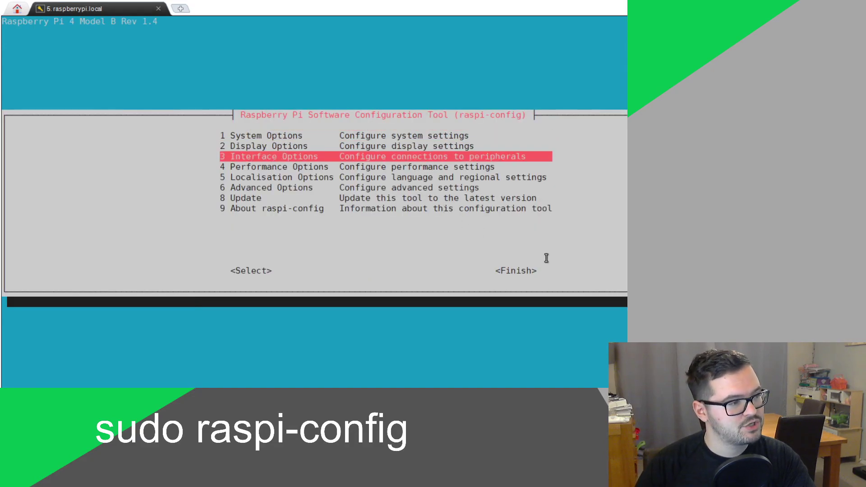
key("Down")
key("Down")
key("Down")
key("Down")
key("Down")
key("Tab")
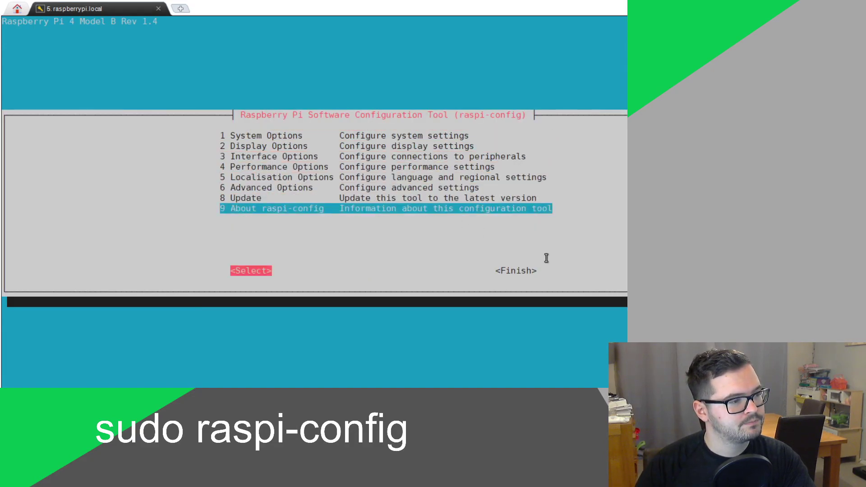
key("Tab")
key("Return")
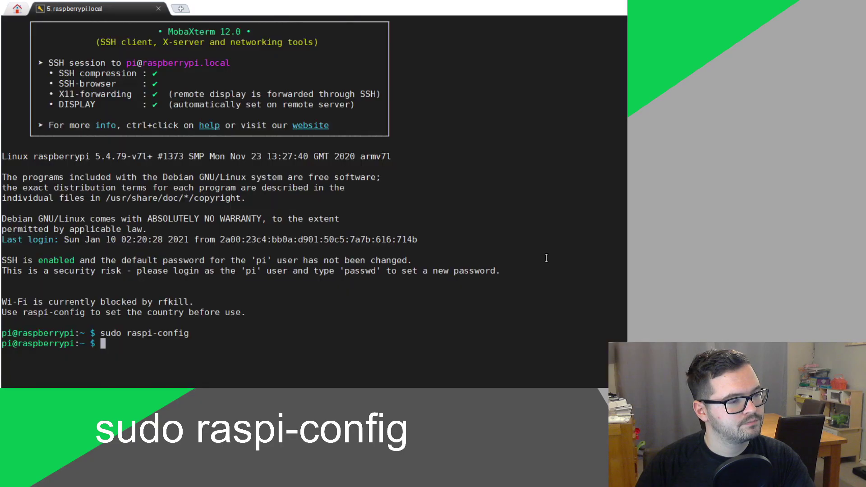
right_click(218, 351)
Step: In nano, replace FIRMWARE_RELEASE_STATUS "critical" with "stable" and save the file under the same name
key("Return")
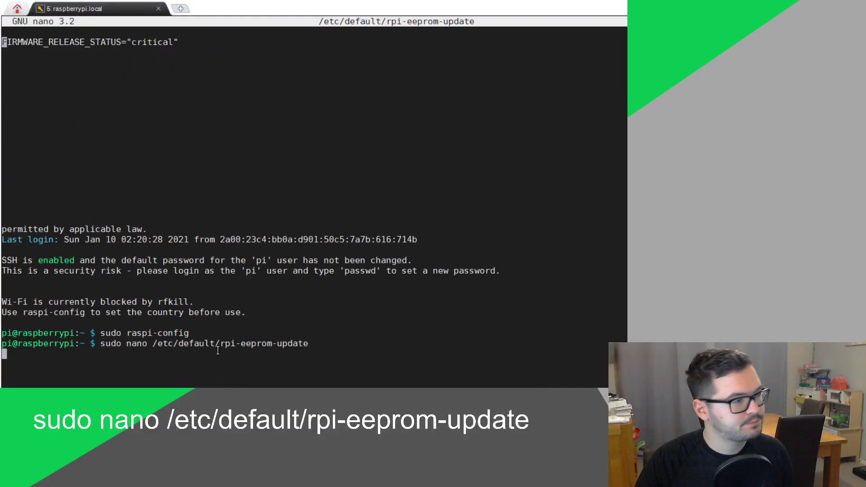
key("Right")
key("Right")
key("Right")
key("Right")
key("Right")
key("Right")
key("Right")
key("Right")
key("Right")
key("Right")
key("Right")
key("Right")
key("Right")
key("Right")
key("Right")
key("Right")
key("Right")
key("Right")
key("Right")
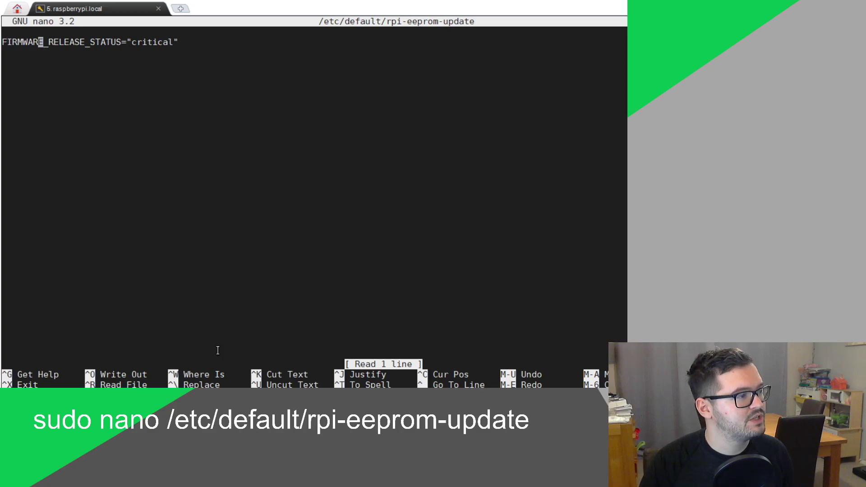
key("Right")
key("Right")
key("Right")
key("Right")
key("Right")
key("Right")
key("Right")
key("Right")
key("Right")
key("Right")
key("Right")
key("Right")
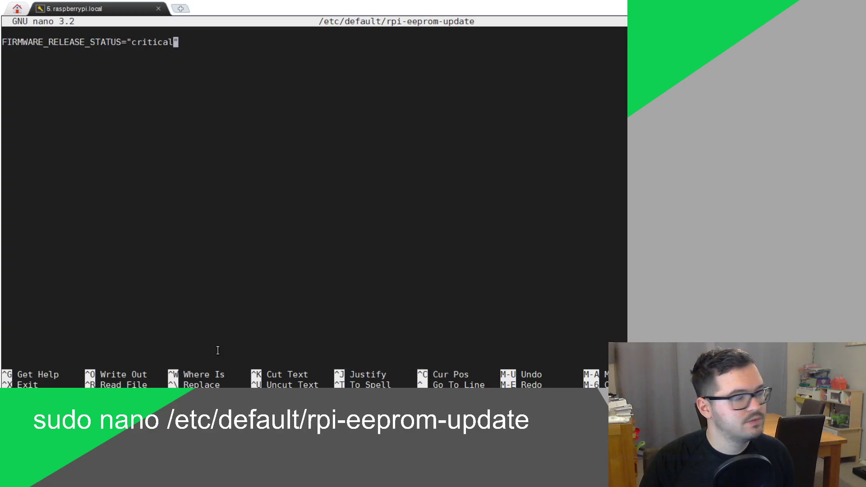
key("BackSpace")
key("BackSpace")
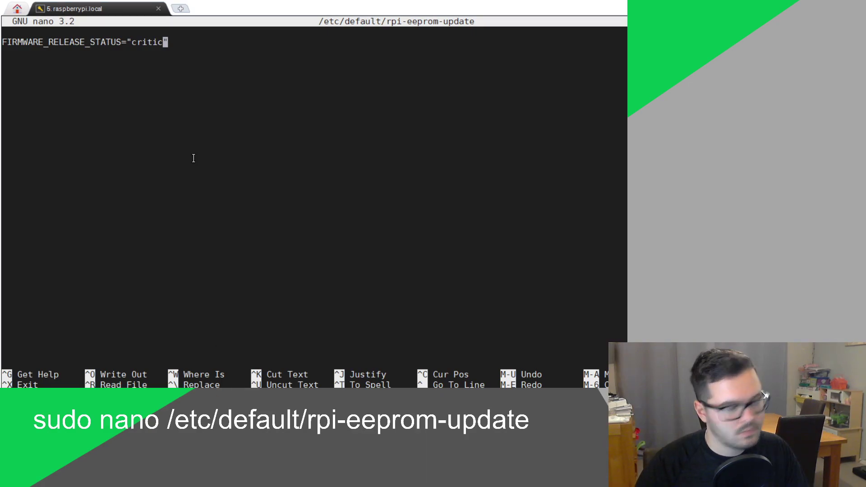
key("BackSpace")
key("BackSpace")
key("BackSpace")
key("BackSpace")
key("BackSpace")
key("BackSpace")
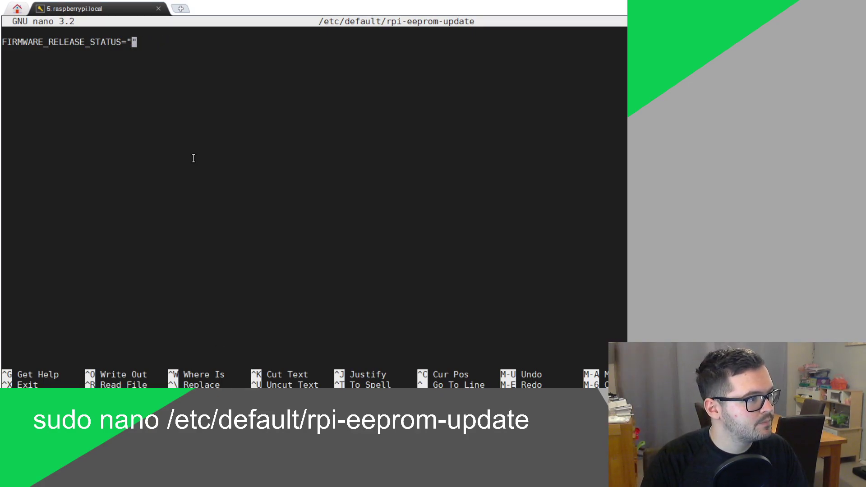
type("stabl")
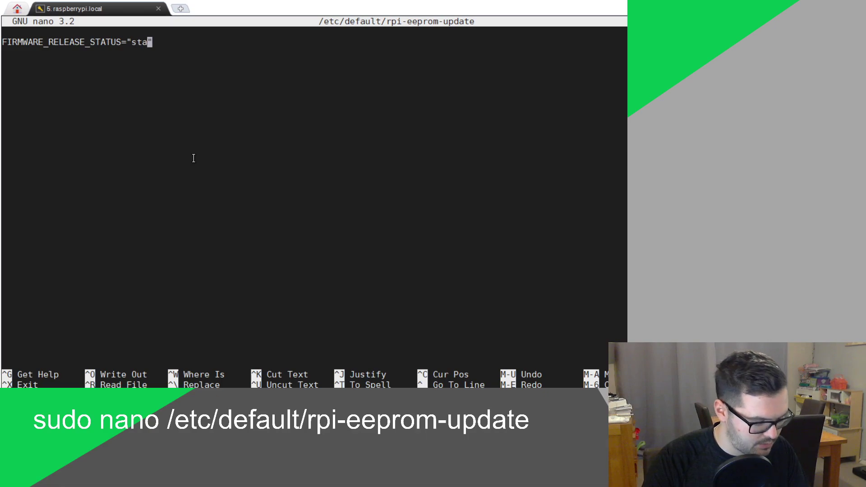
type("e")
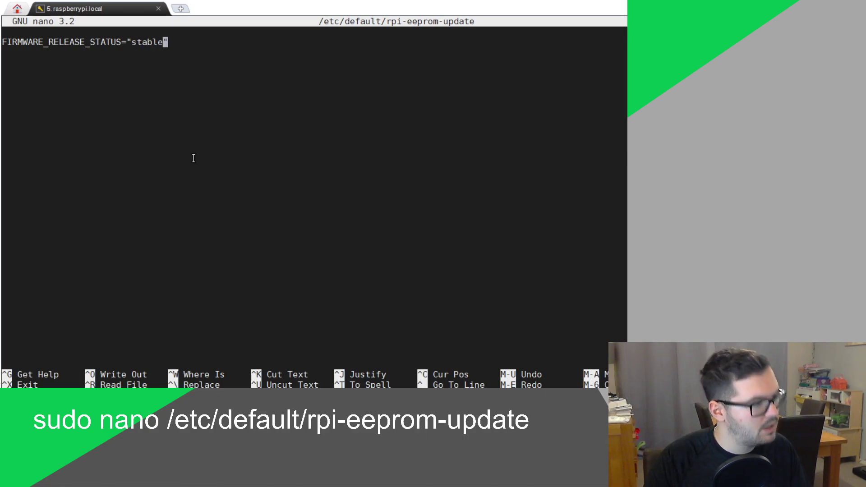
key("ctrl+x")
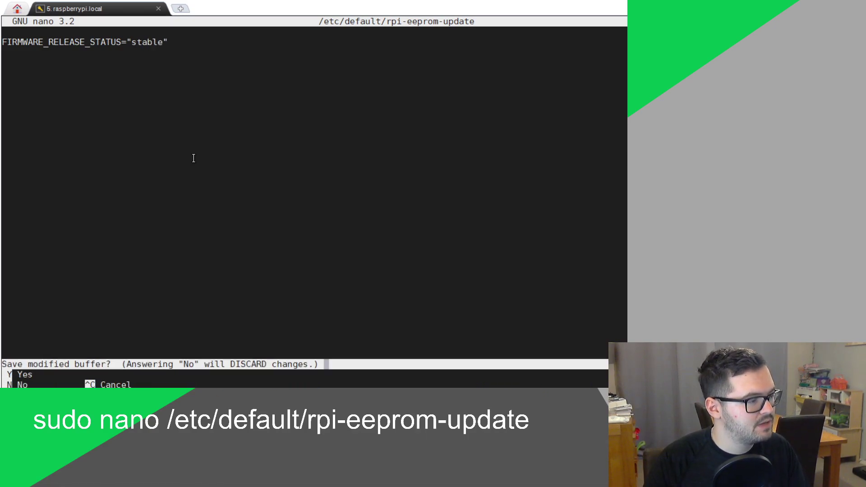
key("y")
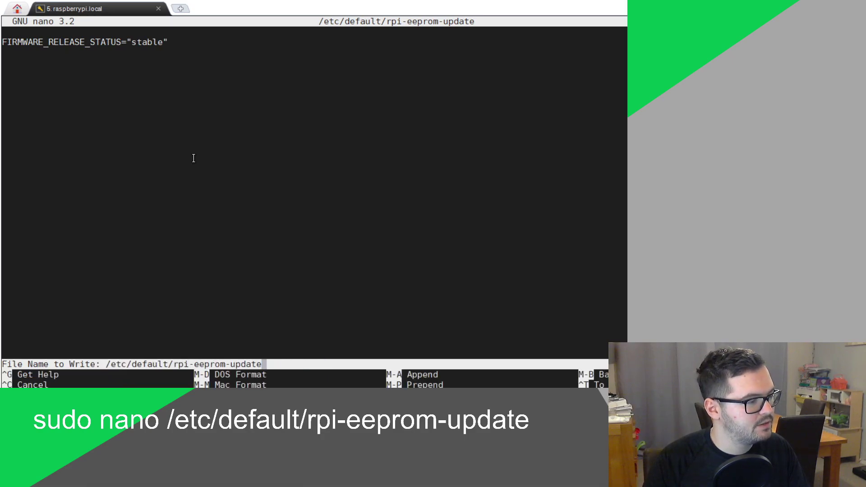
key("Return")
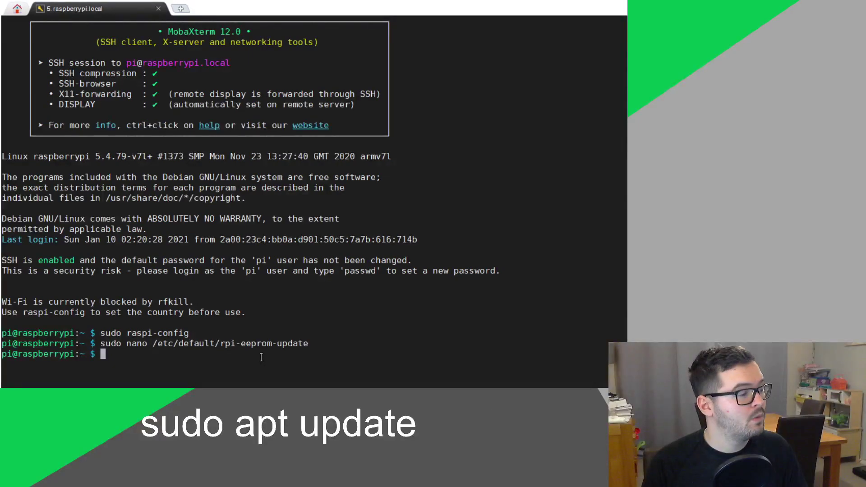
Step: Run sudo apt update and sudo apt full-upgrade, answering y to upgrade the 107 packages
type("sudo apt update")
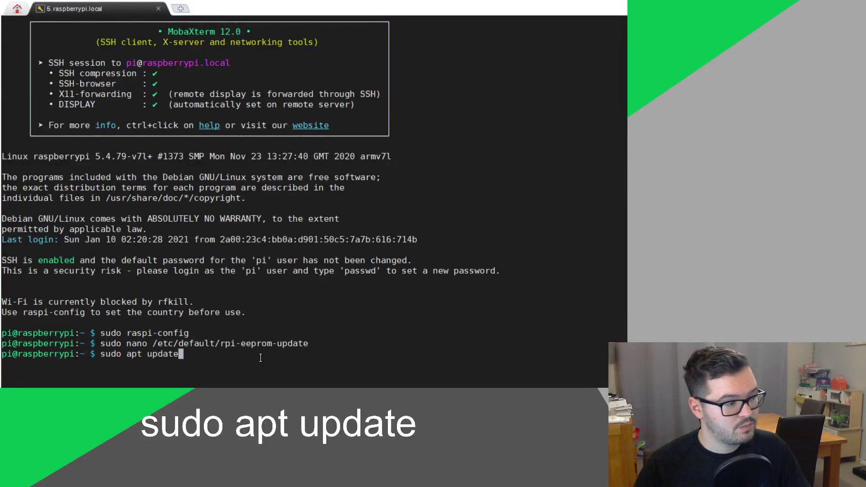
key("Return")
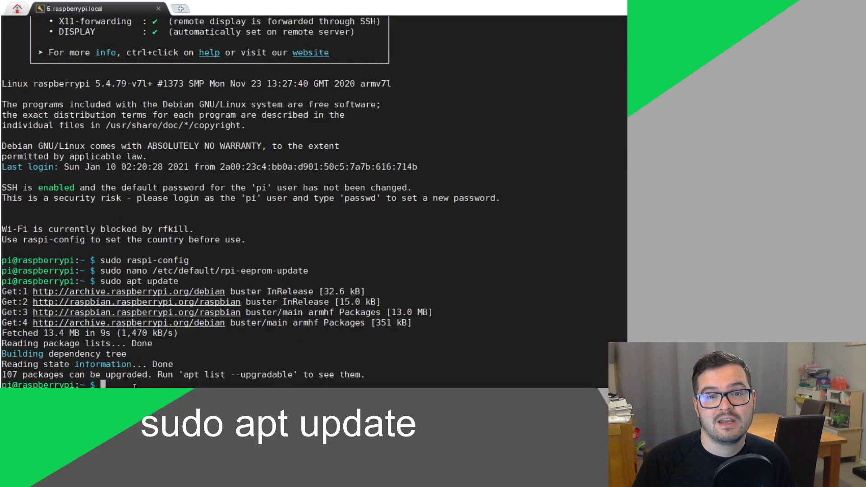
right_click(310, 384)
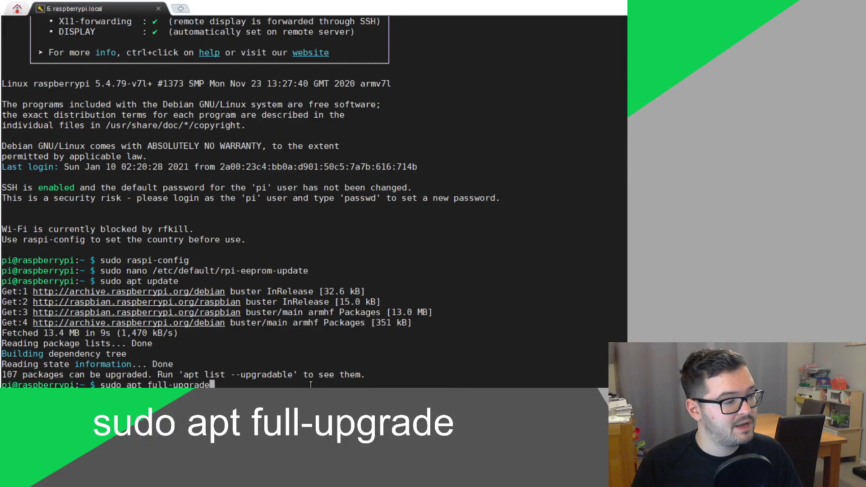
key("Return")
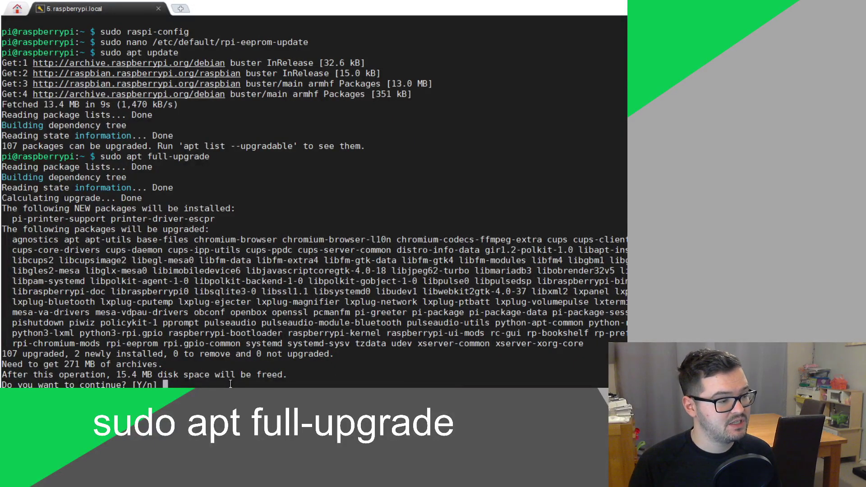
type("y")
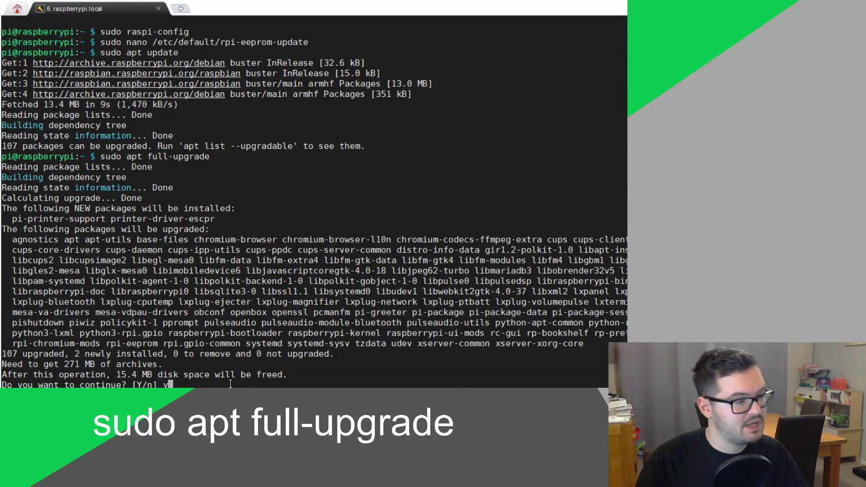
key("Return")
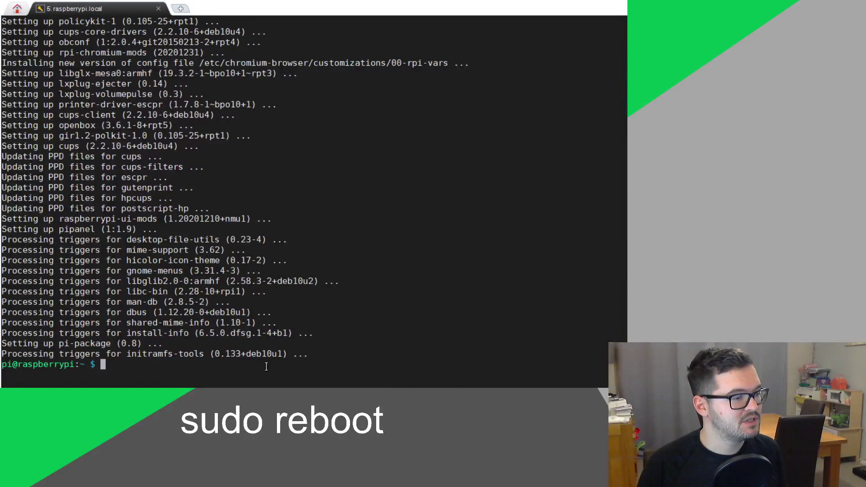
Step: Reboot the Pi with sudo reboot, restart the SSH session with R, and log back in as pi
type("sudo reboot")
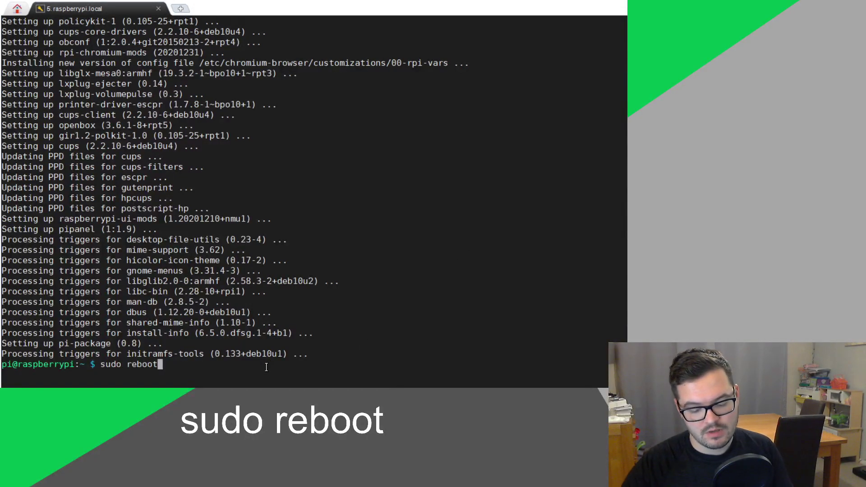
key("Return")
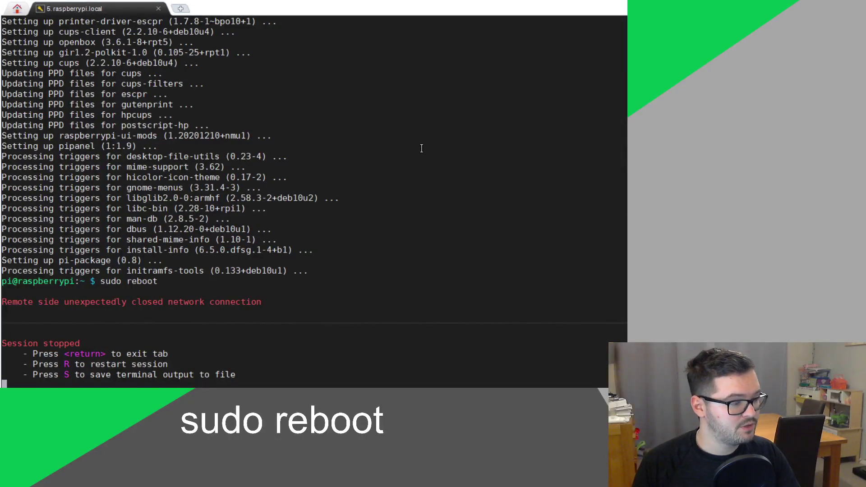
key("r")
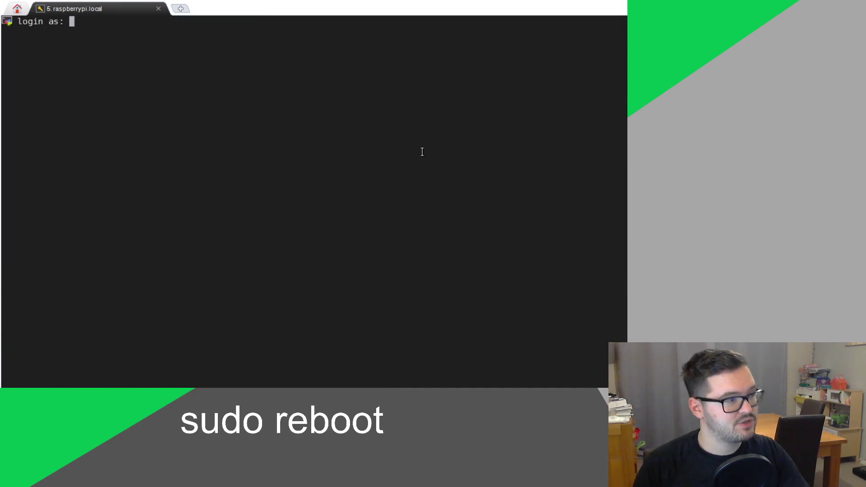
type("pi")
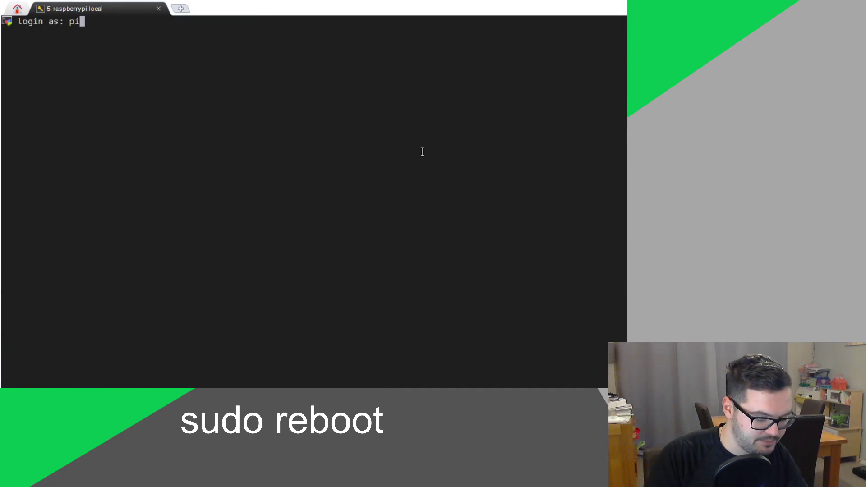
key("Return")
Step: Run sudo rpi-eeprom-update to confirm bootloader and VL805 firmware are current, then relaunch sudo raspi-config
right_click(209, 283)
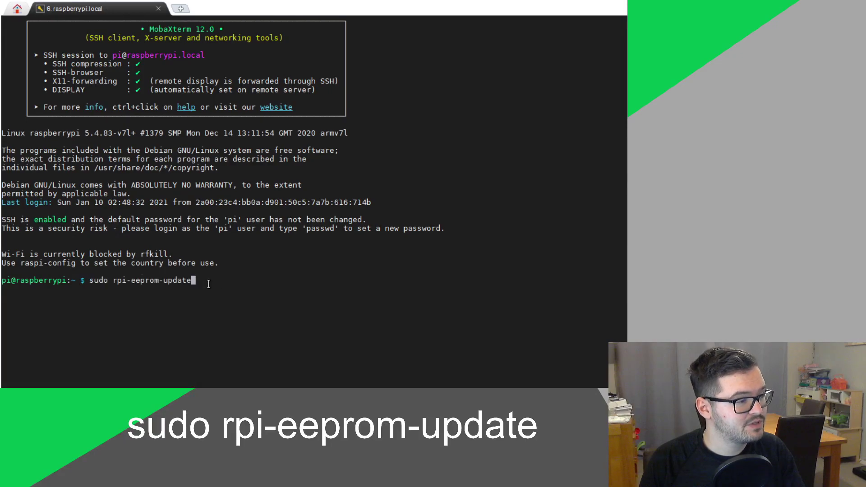
key("Return")
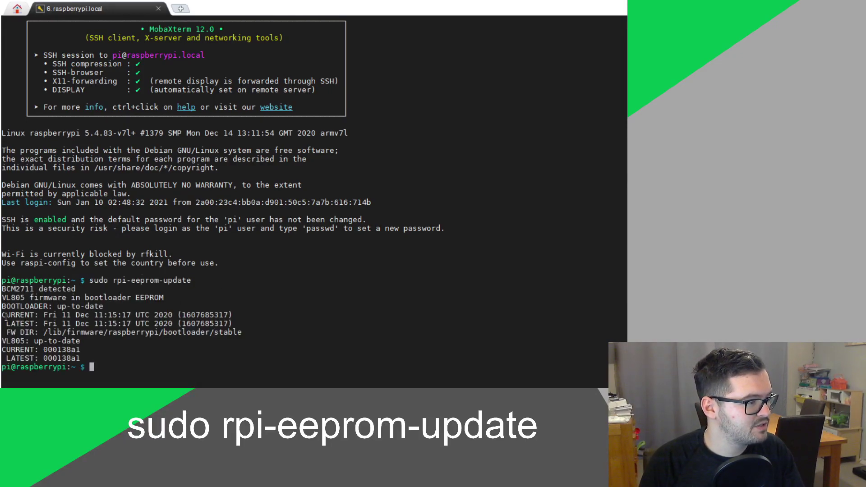
left_click_drag(5, 317, 261, 325)
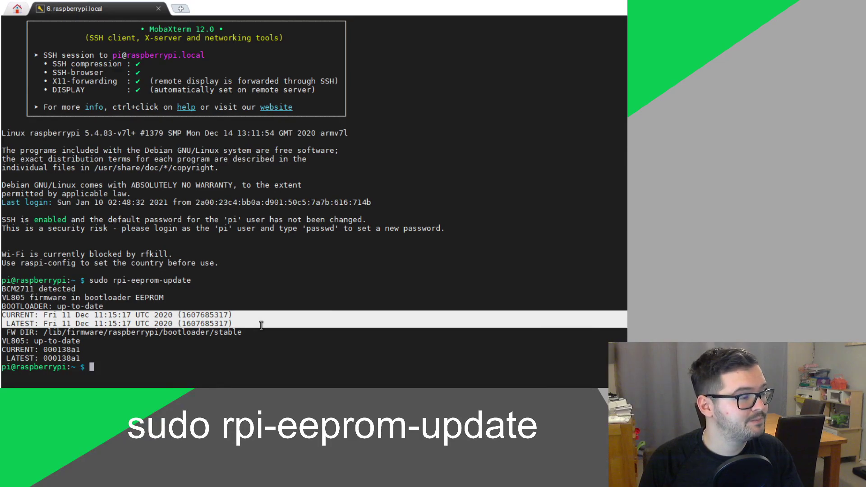
type("sudo raspi-config")
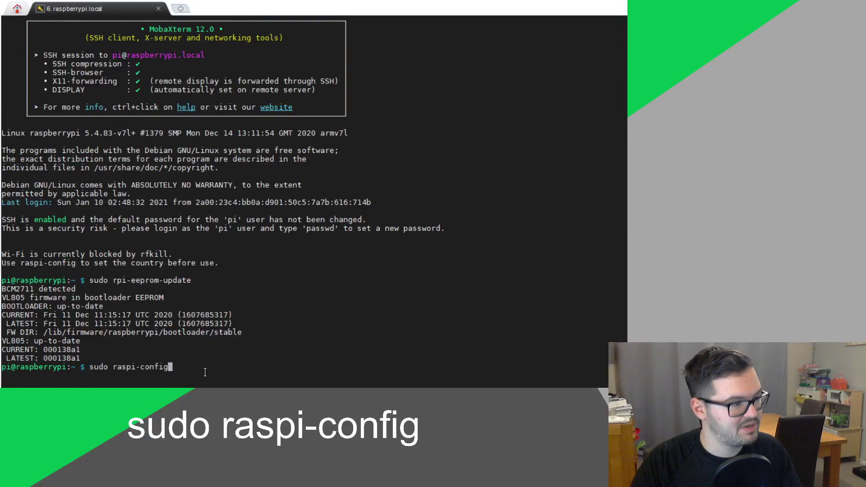
key("Return")
Step: In raspi-config Advanced Options, set Boot Order to USB Boot as the default
key("Down")
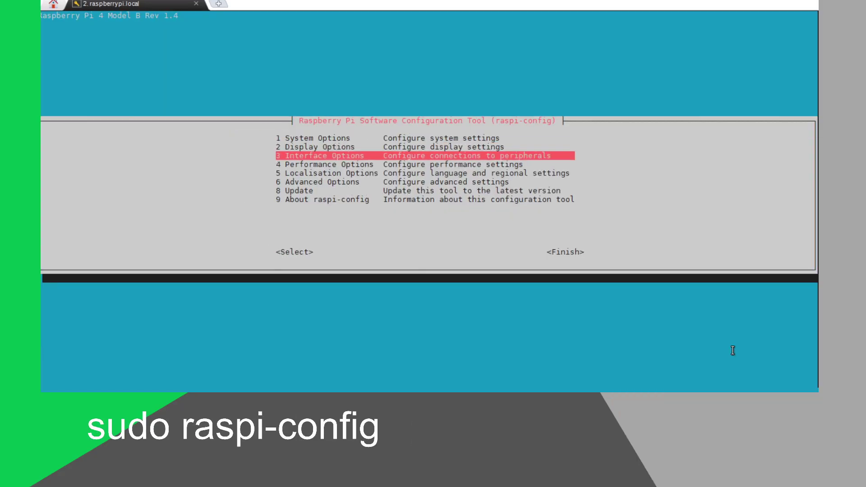
key("Down")
key("Down")
key("Down")
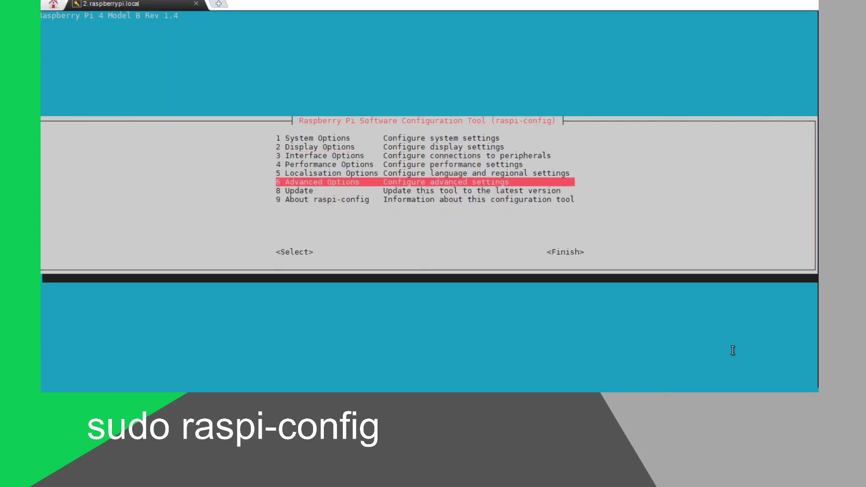
key("Return")
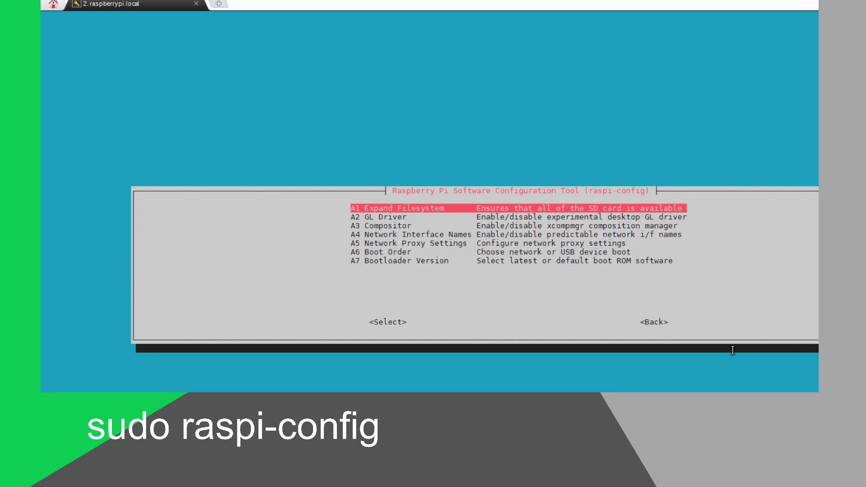
key("Down")
key("Down")
key("Down")
key("Down")
key("Down")
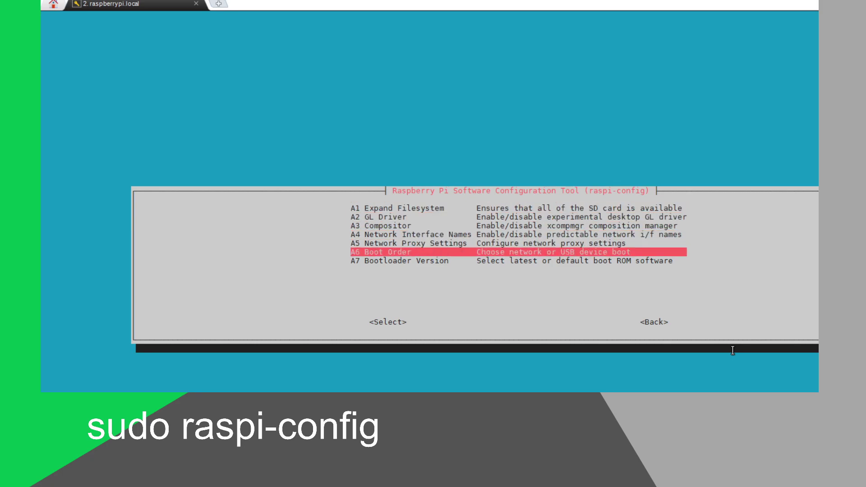
key("Return")
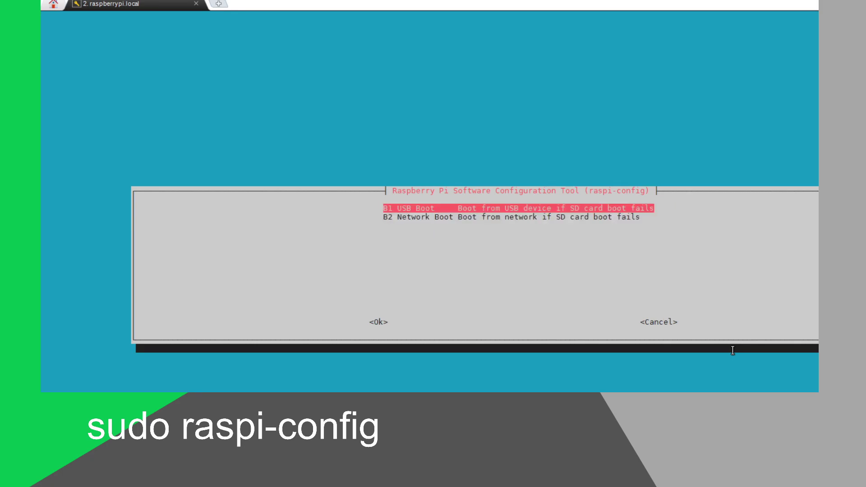
key("Return")
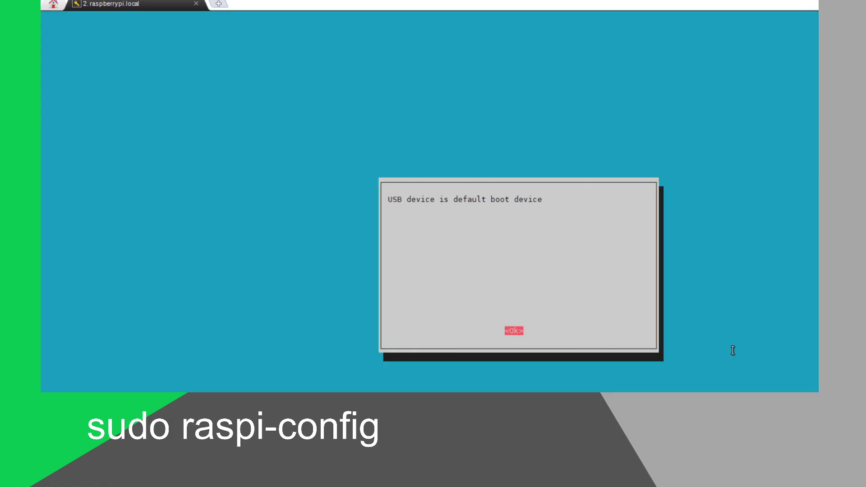
key("Return")
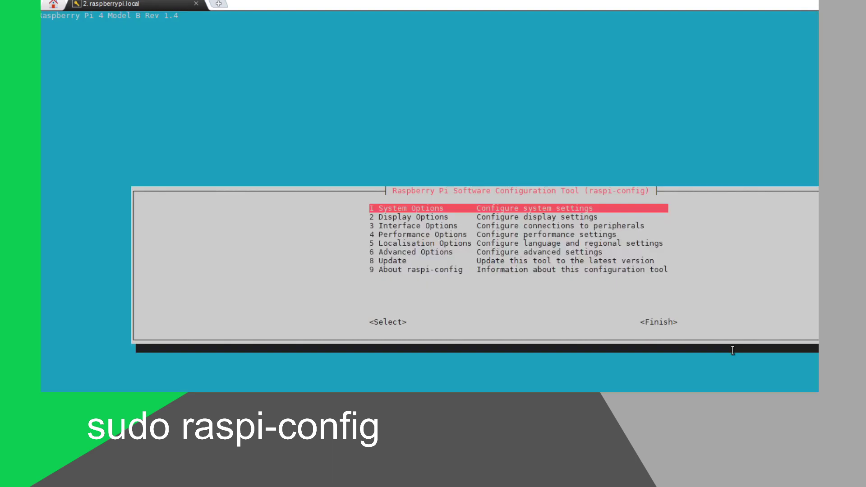
Step: Set Bootloader Version to E1 Latest, declining the reset of boot ROM defaults
key("Down")
key("Down")
key("Down")
key("Down")
key("Down")
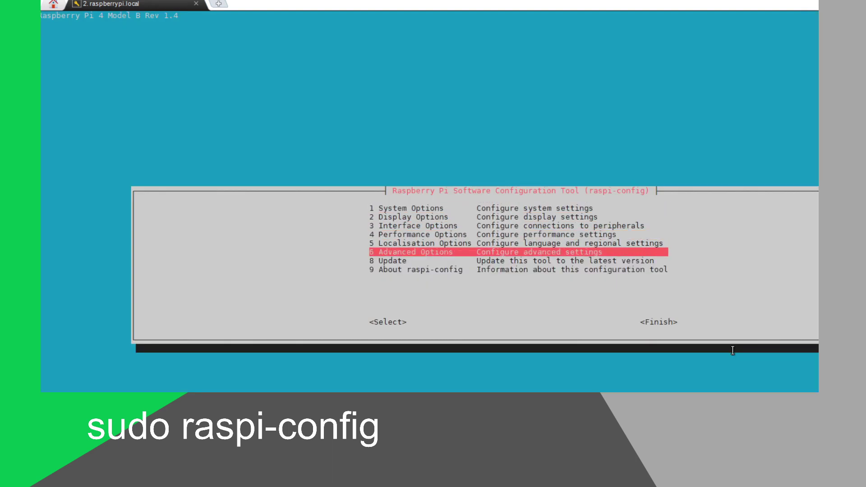
key("Return")
key("Down")
key("Down")
key("Down")
key("Down")
key("Down")
key("Down")
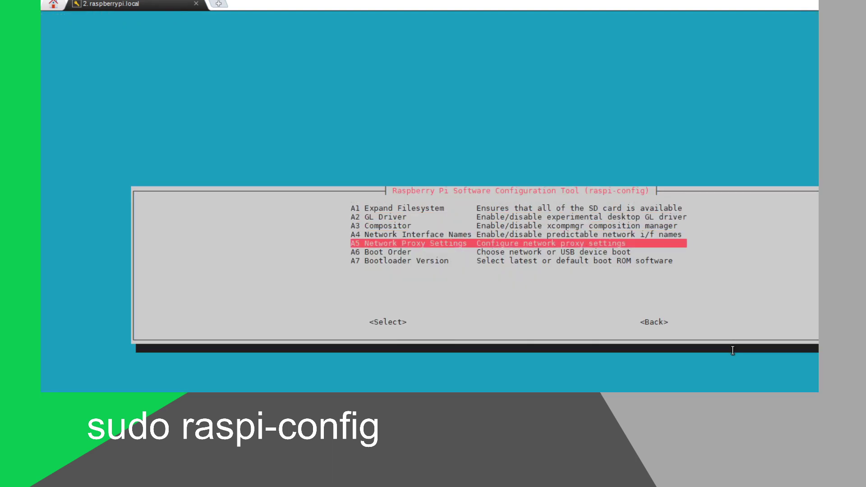
key("Return")
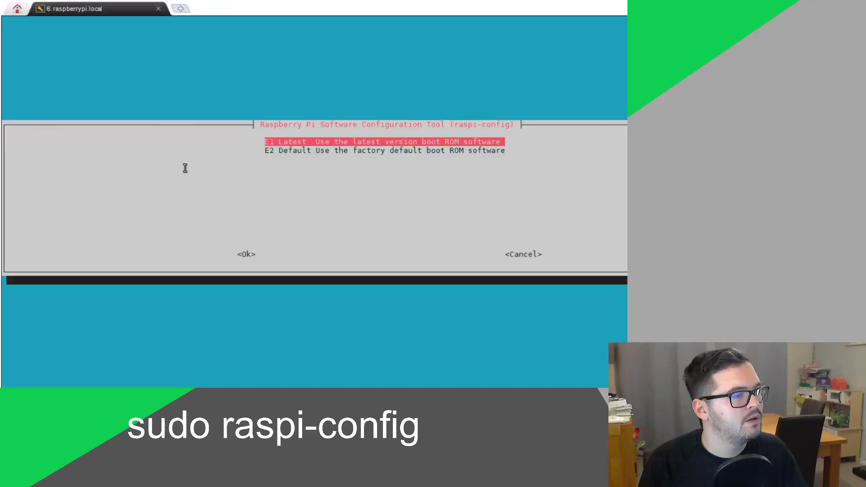
key("Return")
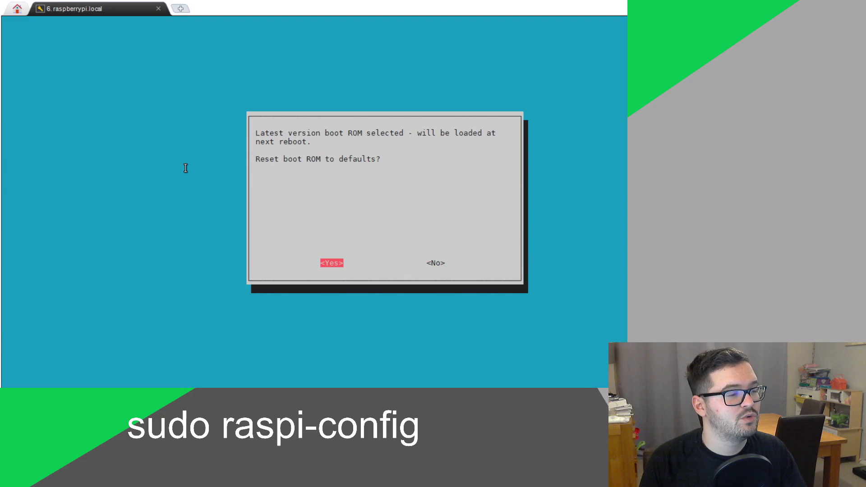
key("Right")
key("Return")
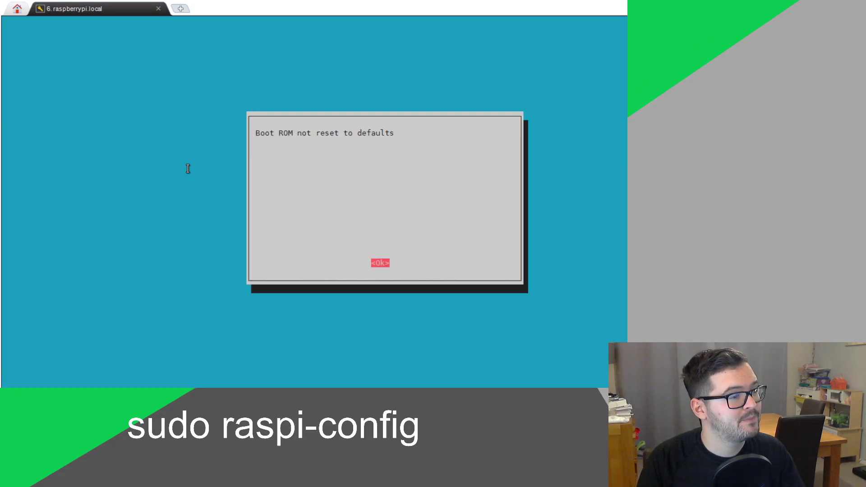
key("Return")
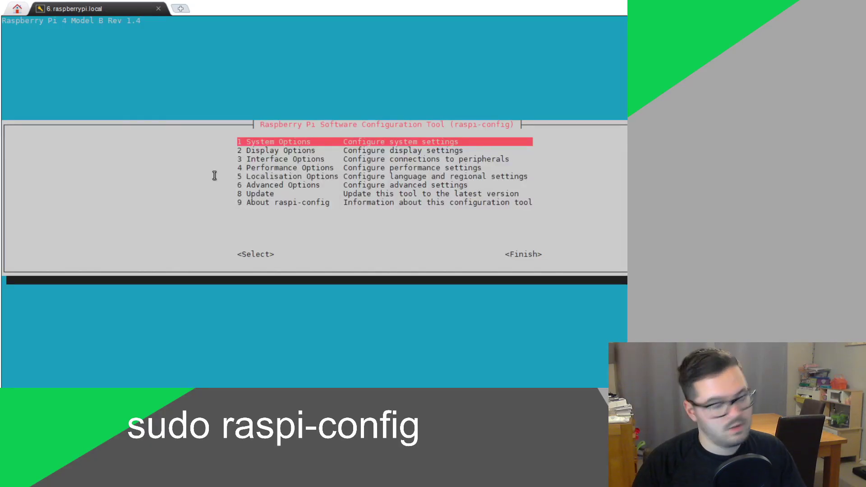
Step: Finish raspi-config and accept rebooting the Pi now
key("Down")
key("Down")
key("Down")
key("Down")
key("Down")
key("Down")
key("Down")
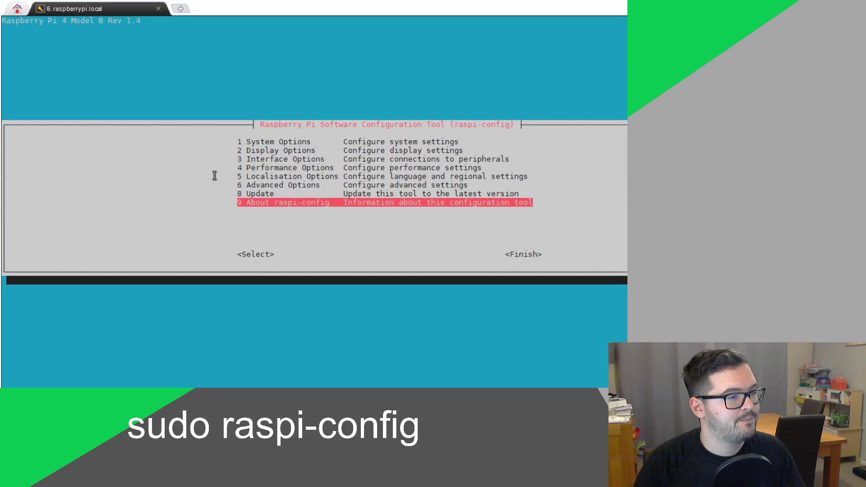
key("Tab")
key("Tab")
key("Return")
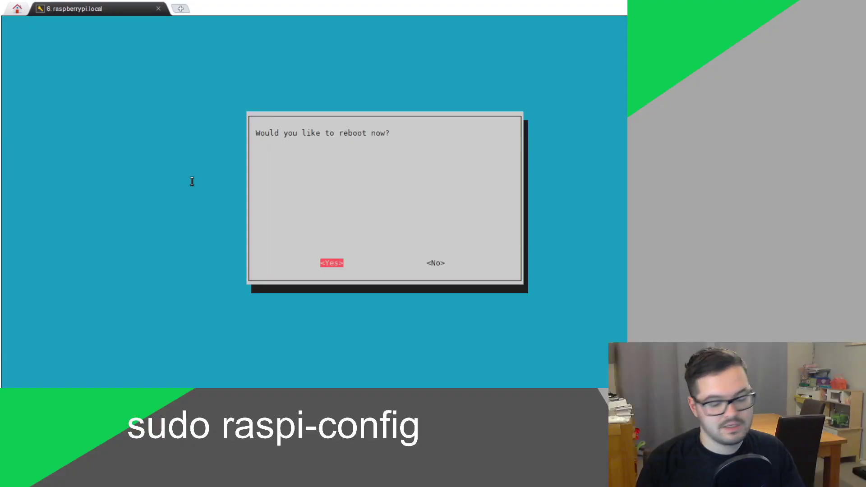
key("Return")
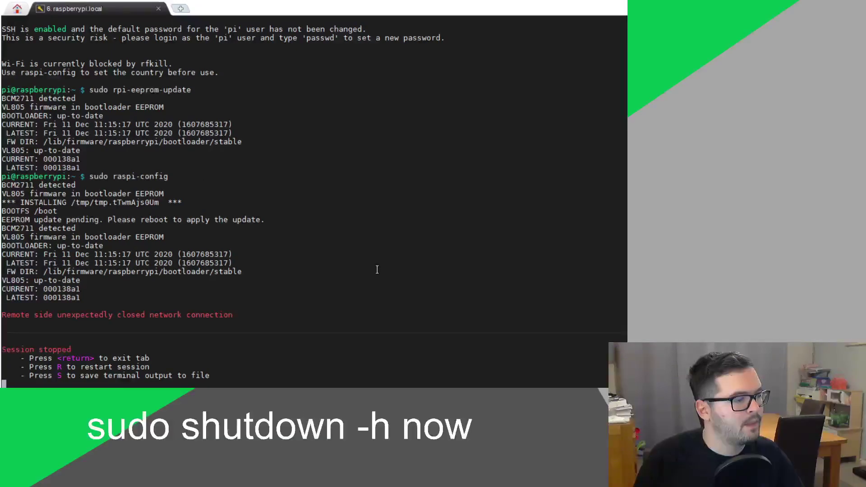
Step: Reconnect to the Pi, use ifconfig -a to find its eth0 address 192.168.1.119, and paste sudo shutdown -h now
key("r")
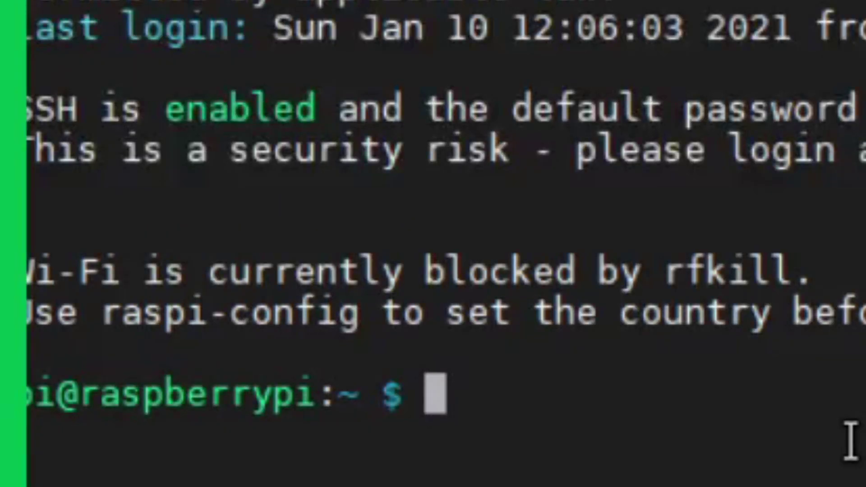
type("ifconfig -a")
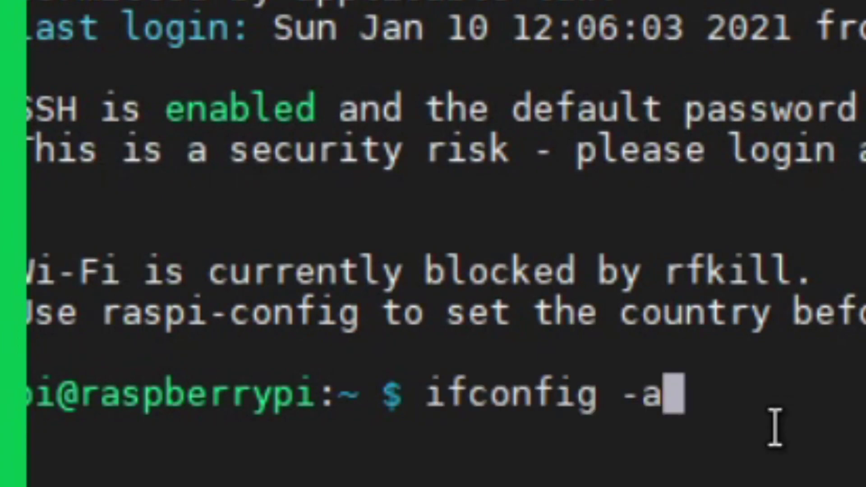
key("Return")
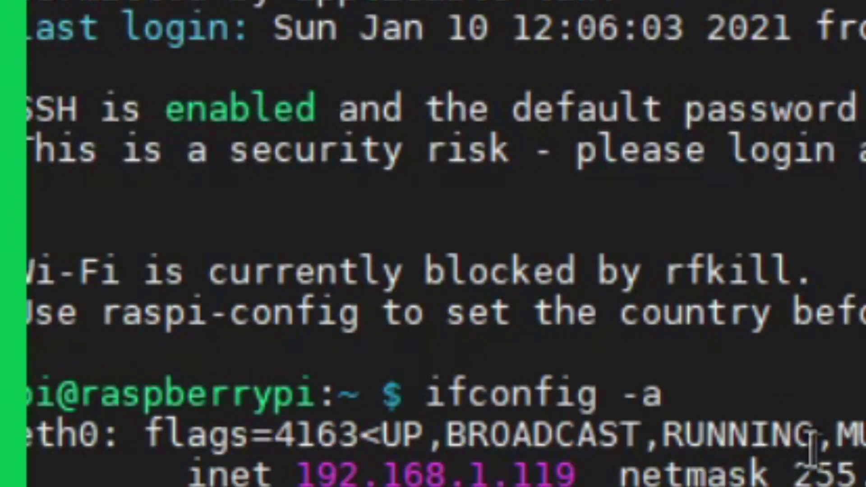
left_click_drag(300, 471, 586, 474)
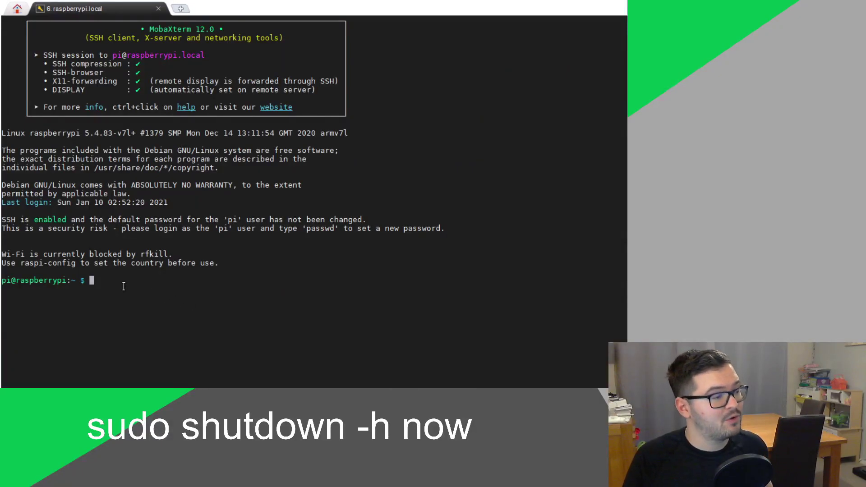
right_click(124, 284)
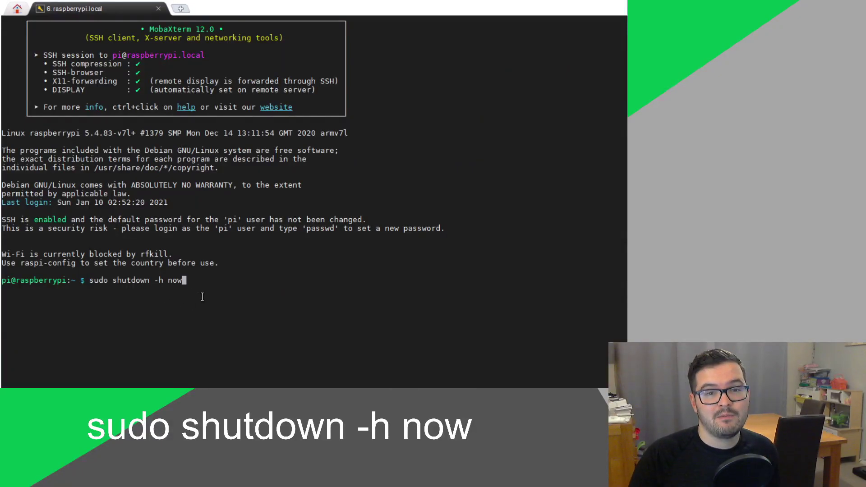
Step: Run sudo shutdown -h now to power off the Pi
key("Return")
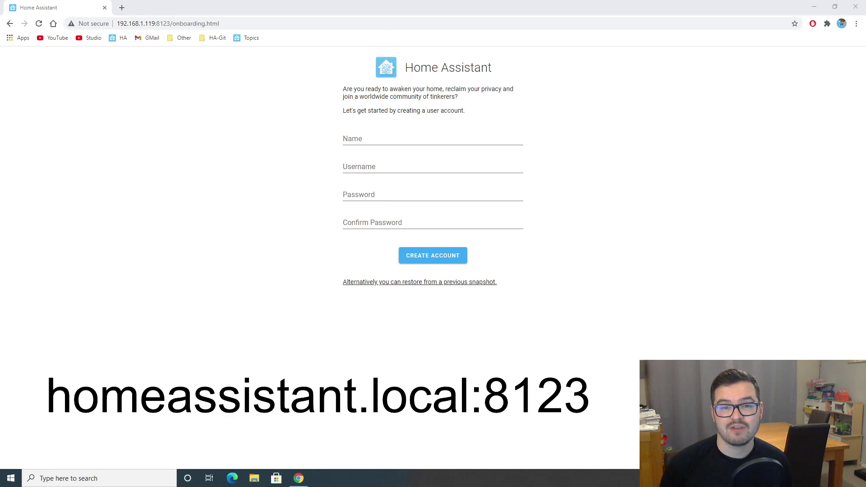
Step: Create the owner account with name, username and password, then accept home name Home, location and metric units
left_click(663, 238)
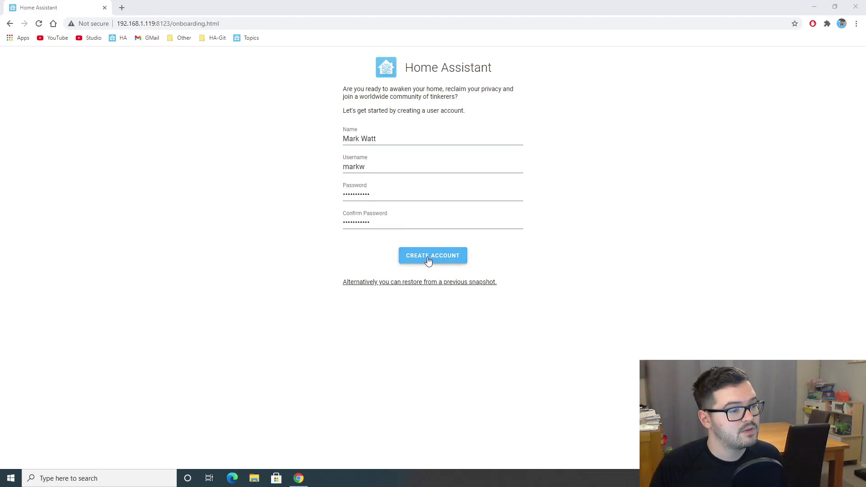
left_click(429, 261)
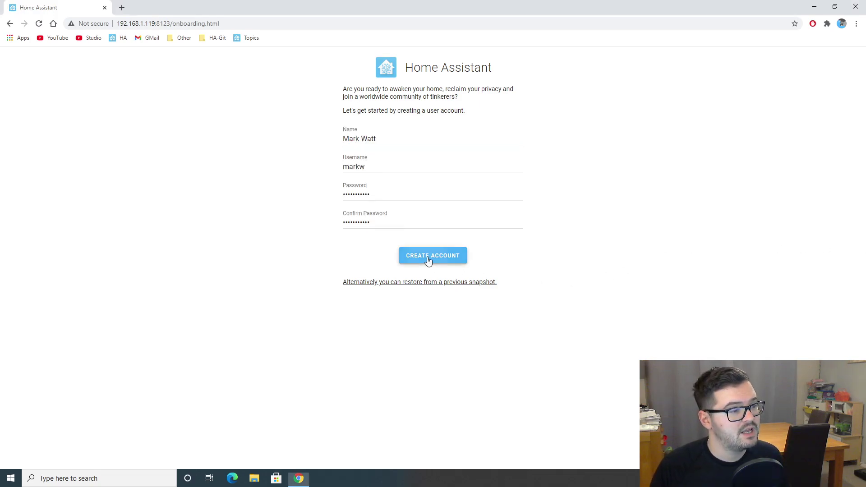
left_click(428, 260)
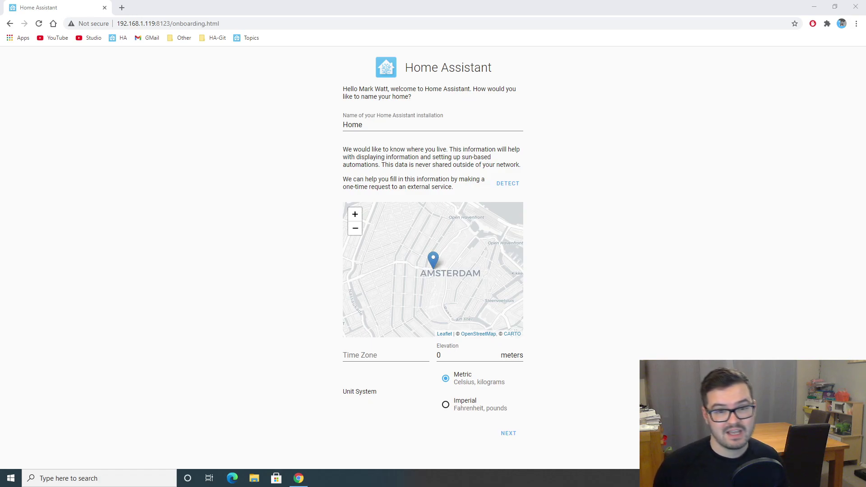
key("Return")
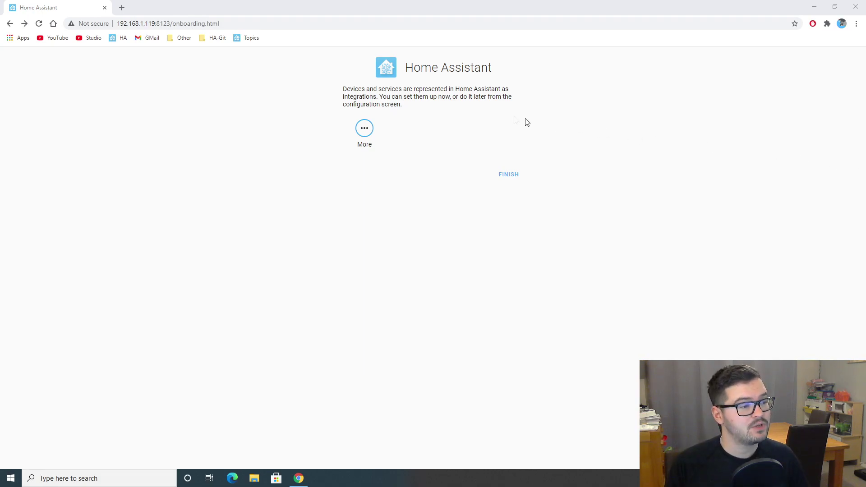
Step: Browse the More integrations list without adding any, close it, and click FINISH to reach the Overview dashboard
left_click(364, 132)
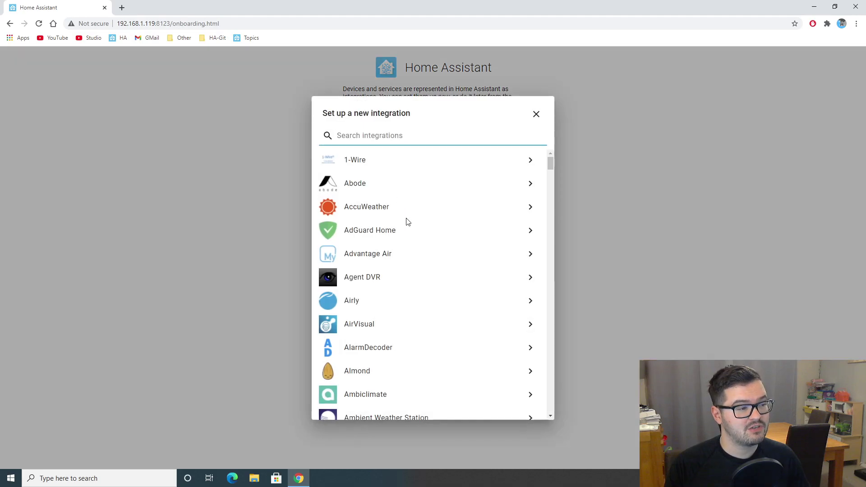
scroll(407, 221, "down", 3)
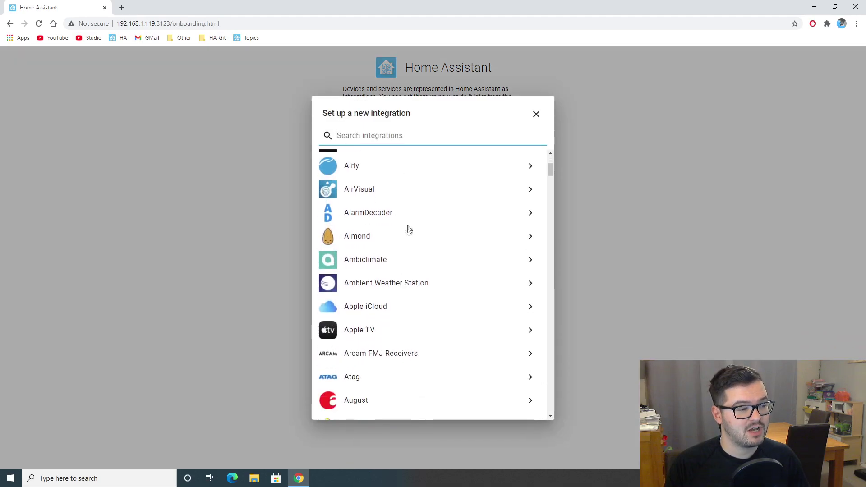
left_click(536, 116)
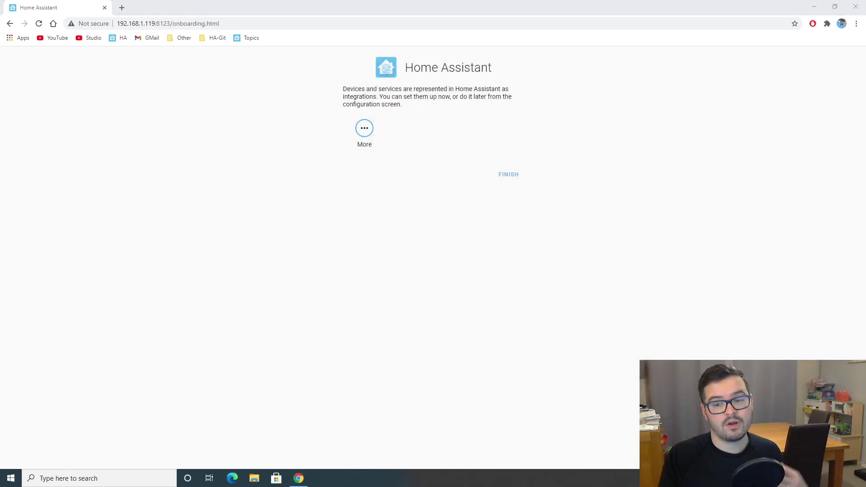
left_click(510, 174)
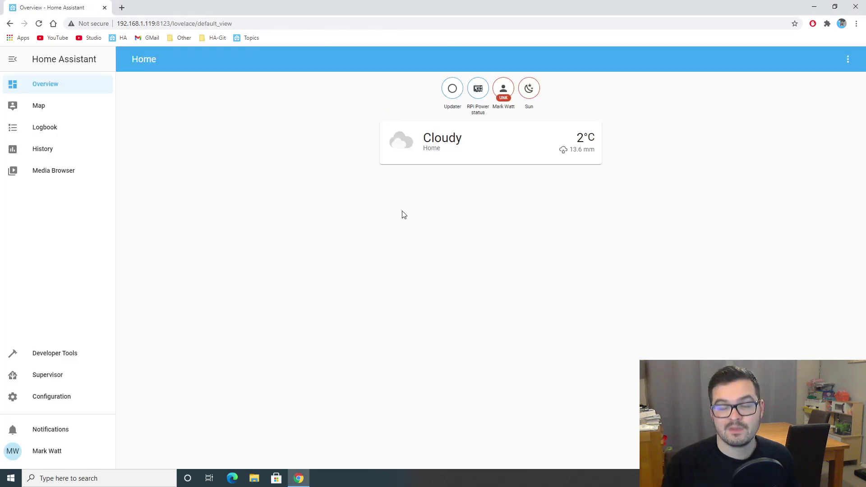